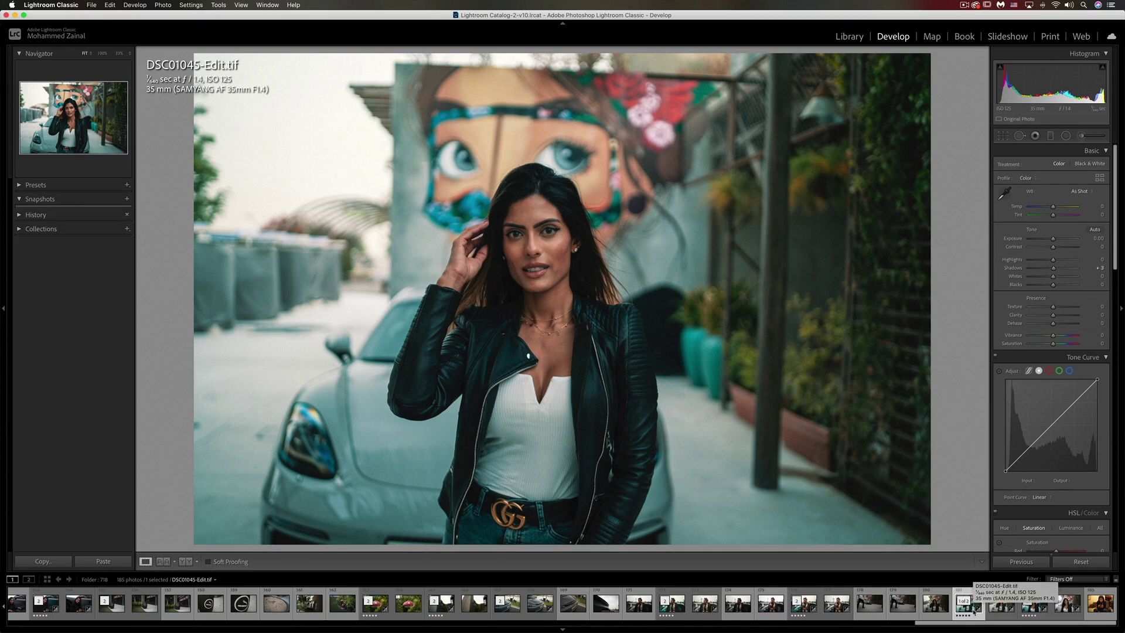
Compare with the raw DSC01045.ARW, then return to the edited DSC01045-Edit.tif.
key(Right)
key(Left)
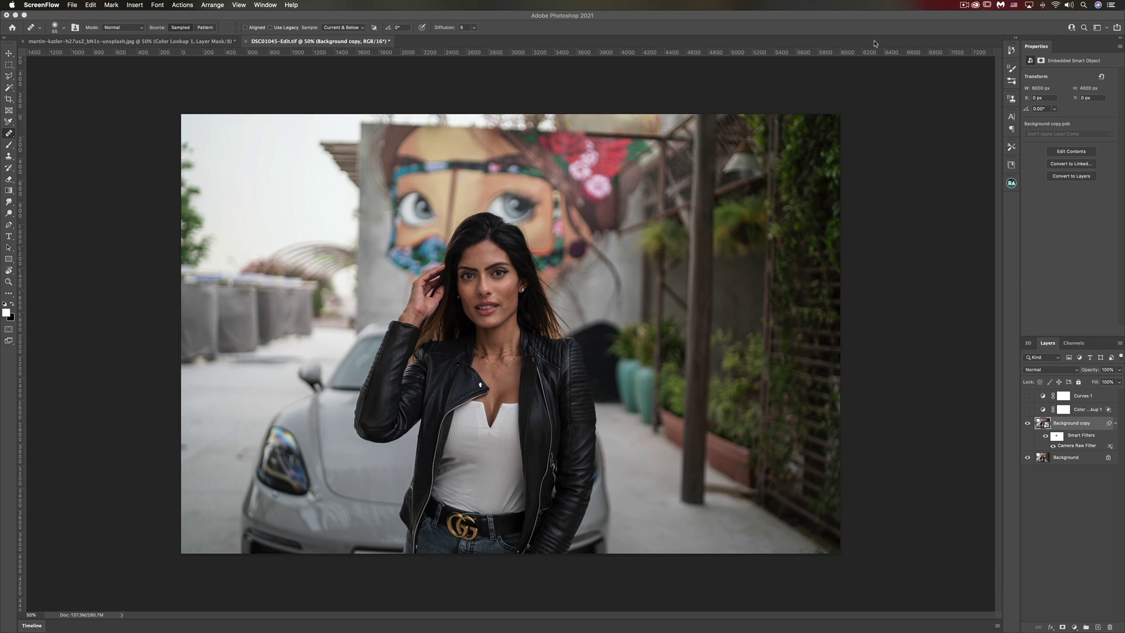
Bring Photoshop forward and switch to 3D LUT Creator.
click(875, 43)
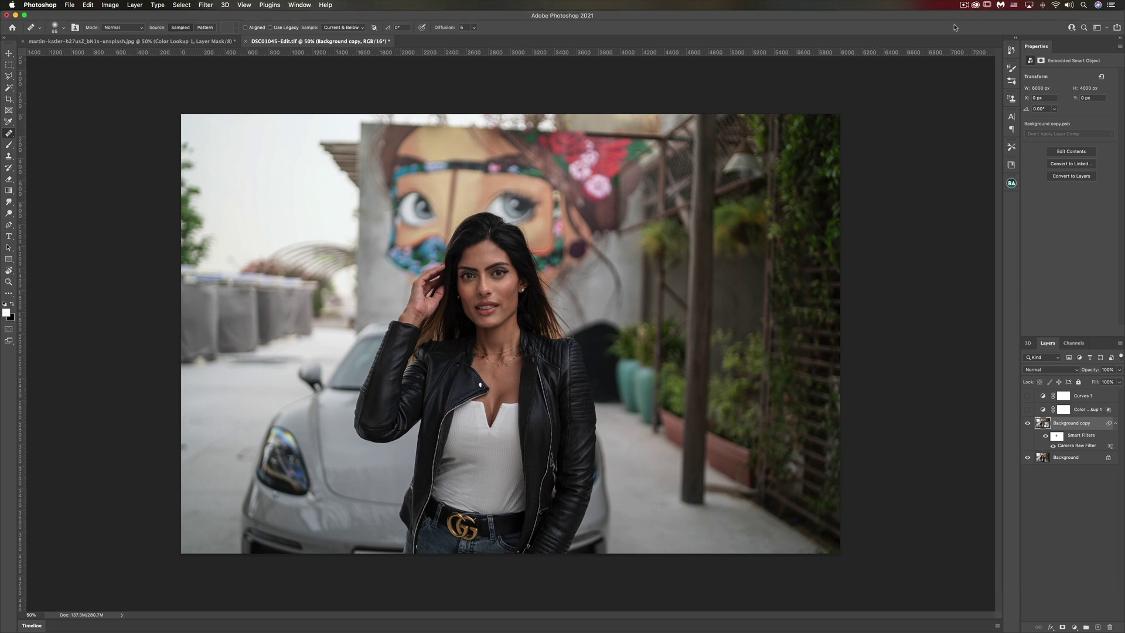
key(super+Tab)
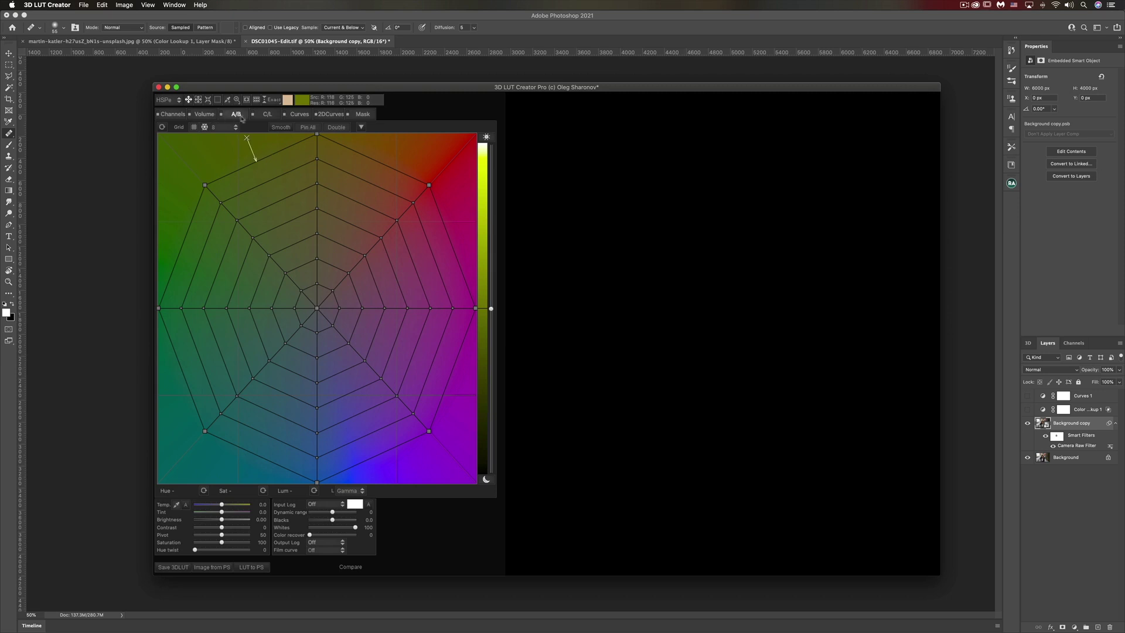
click(267, 114)
click(296, 115)
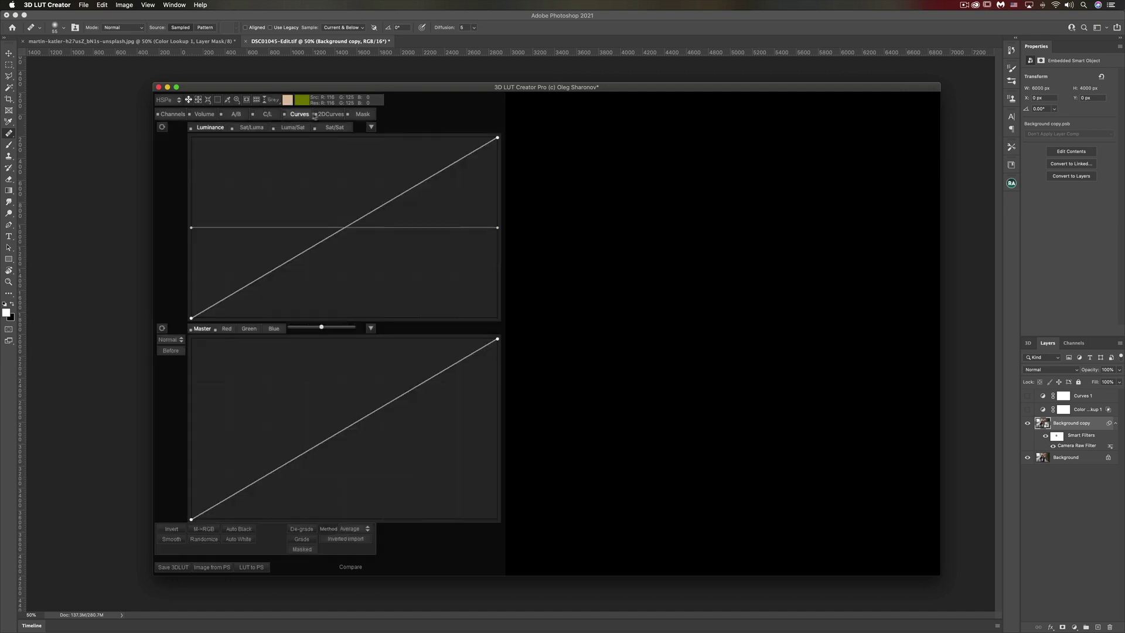
click(331, 115)
click(362, 114)
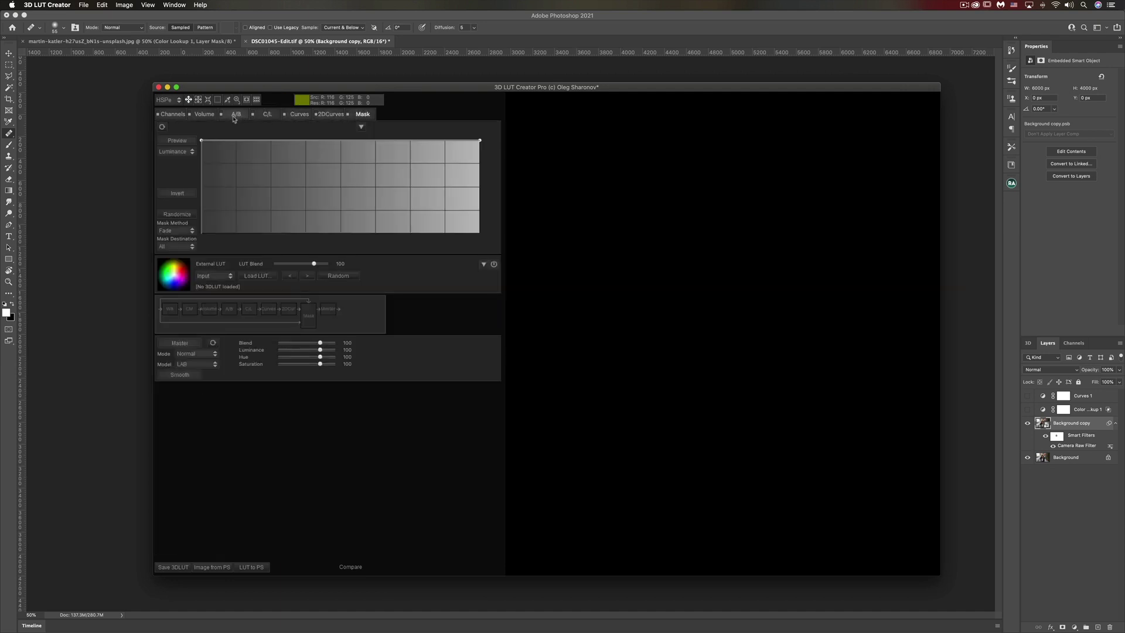
click(236, 115)
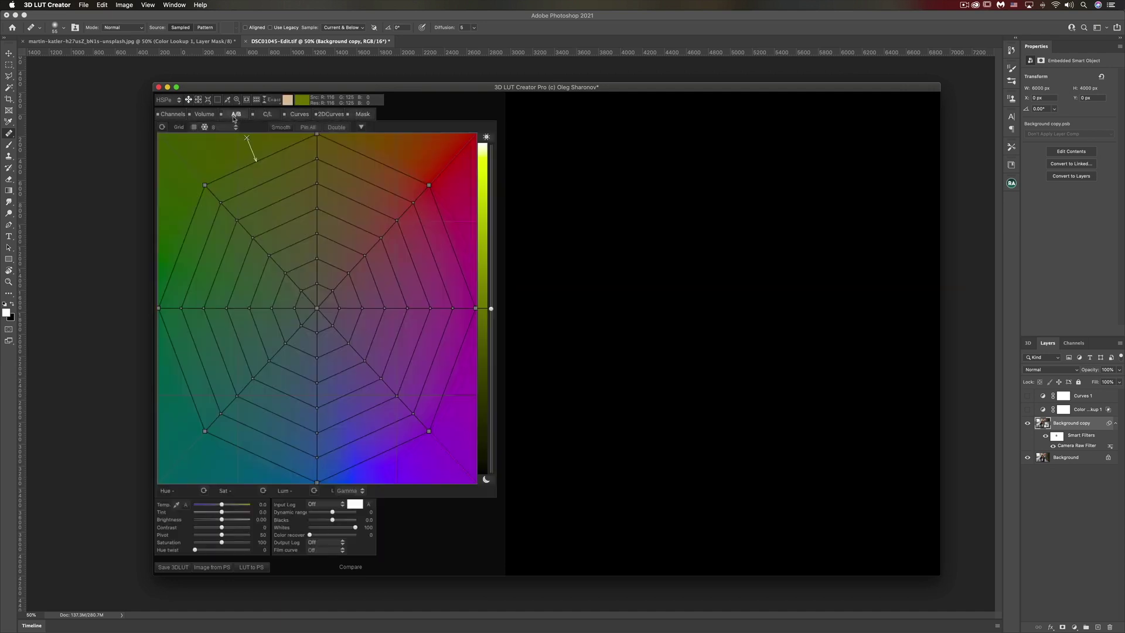
Load the Photoshop portrait into the preview and shift the foliage grid point toward pink.
click(213, 569)
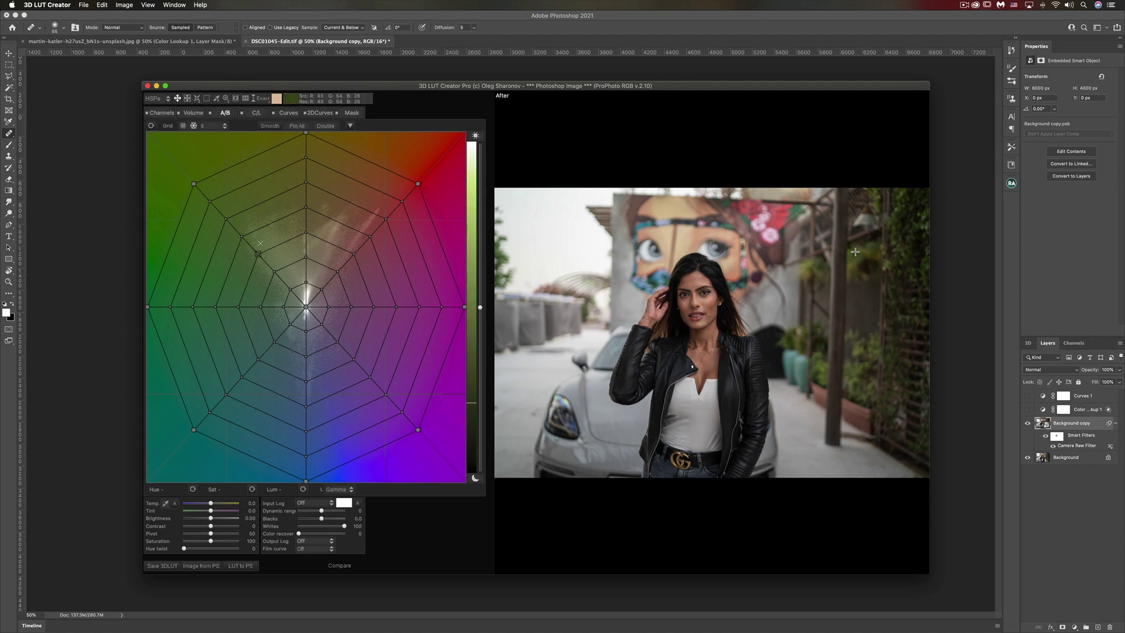
mouse_move(855, 251)
mouse_down()
mouse_move(923, 237)
mouse_move(872, 245)
mouse_move(823, 304)
mouse_move(825, 251)
mouse_move(884, 256)
mouse_move(981, 295)
mouse_move(914, 284)
mouse_move(961, 275)
mouse_move(1008, 290)
mouse_move(974, 262)
mouse_move(851, 271)
mouse_up()
Undo the foliage shift, switch the colour wheel to LAB and set grid density to 16.
key(super+z)
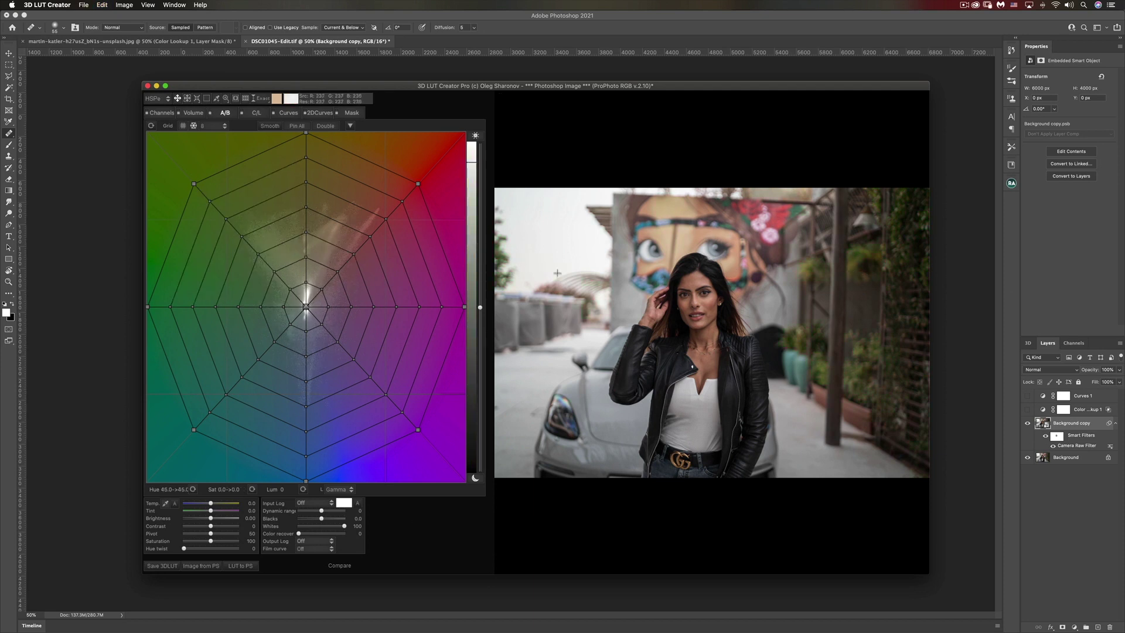
click(168, 101)
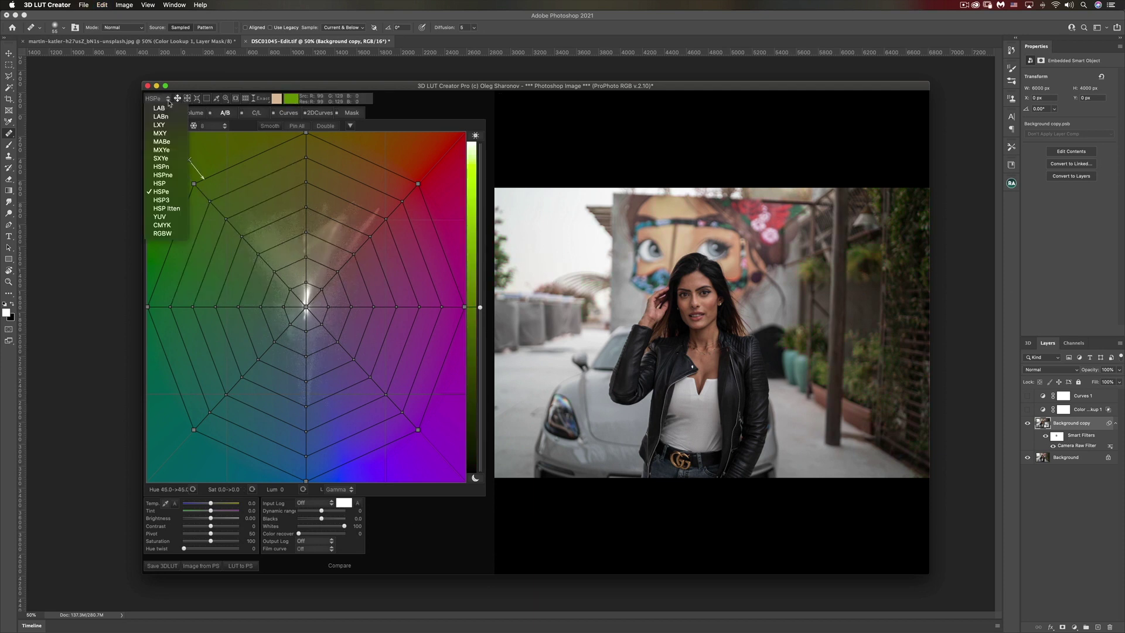
click(167, 109)
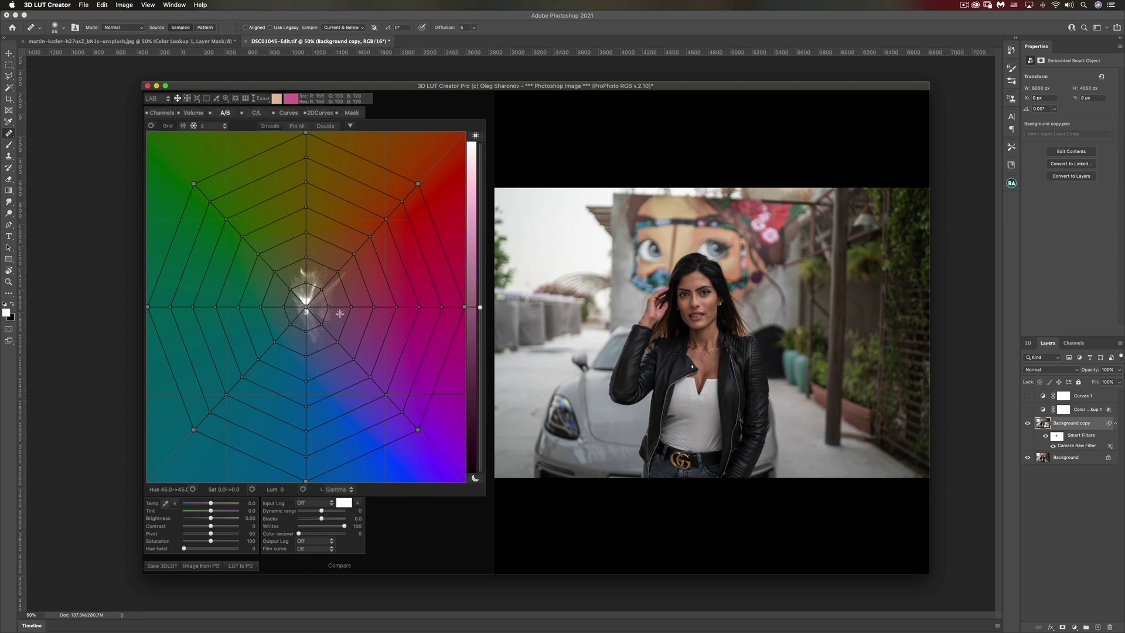
click(220, 127)
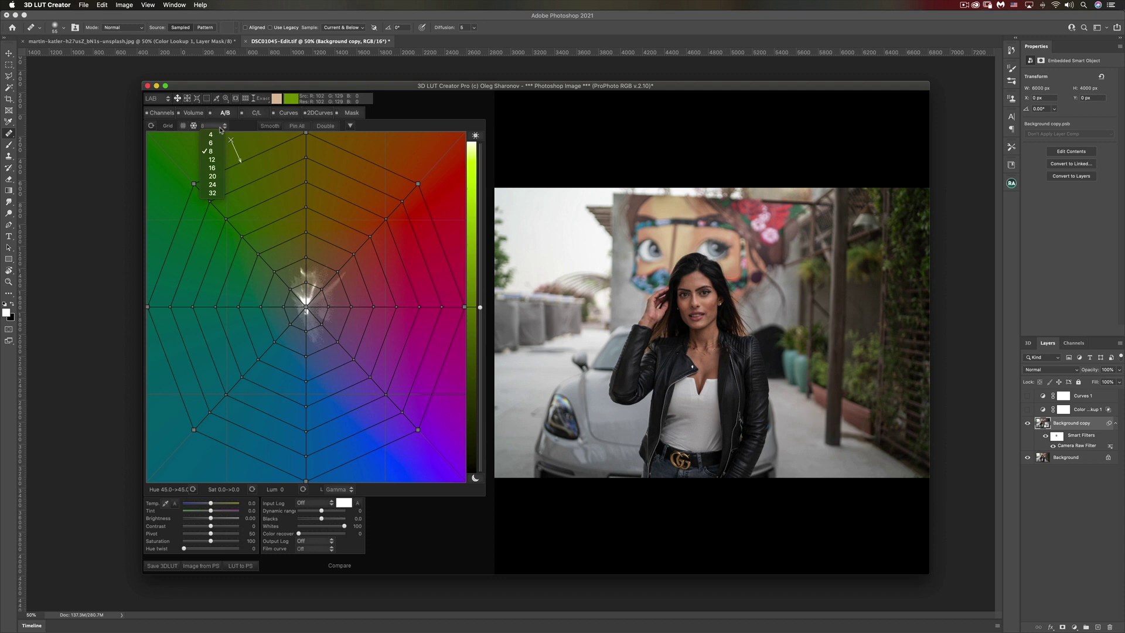
click(213, 168)
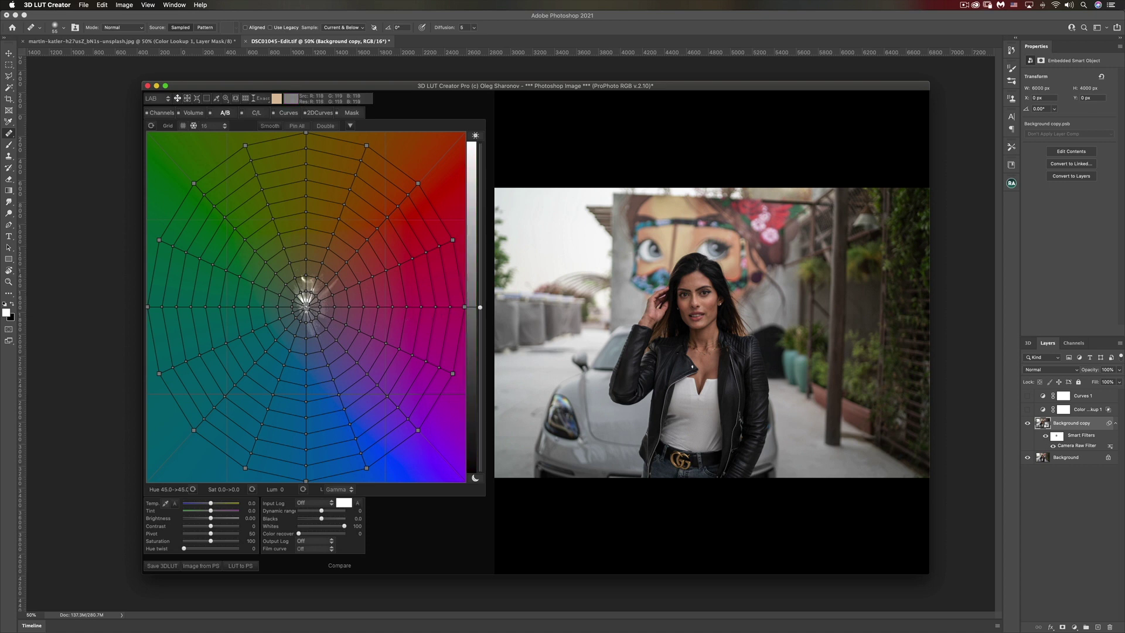
Push the grid's neutral centre toward teal, then undo back to a moderate teal cast.
drag(305, 306, 299, 314)
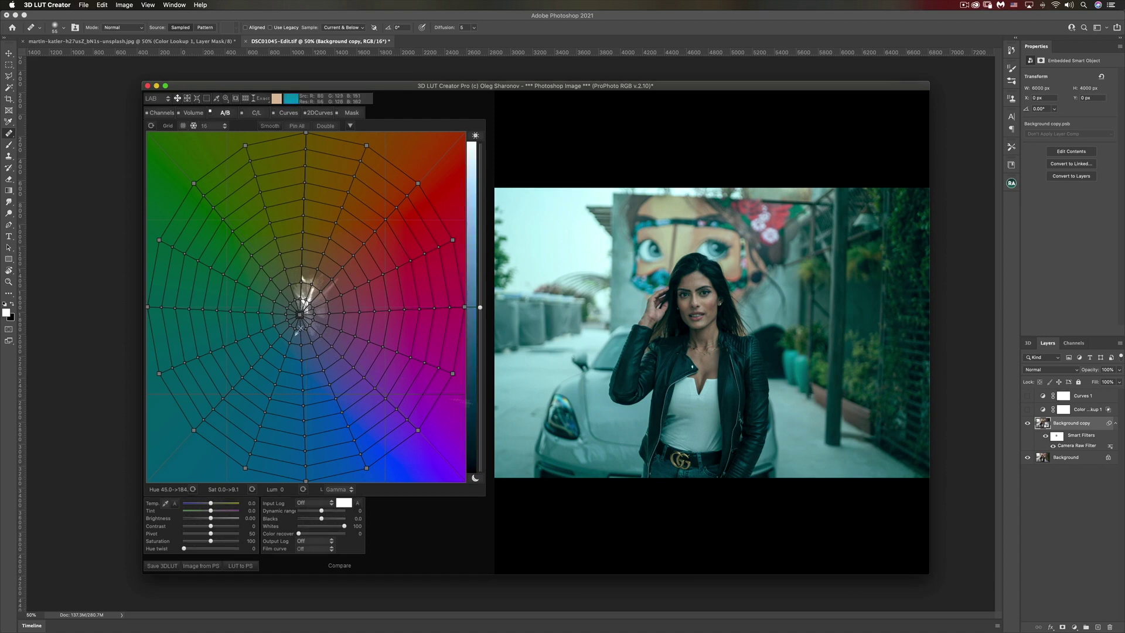
drag(300, 315, 298, 350)
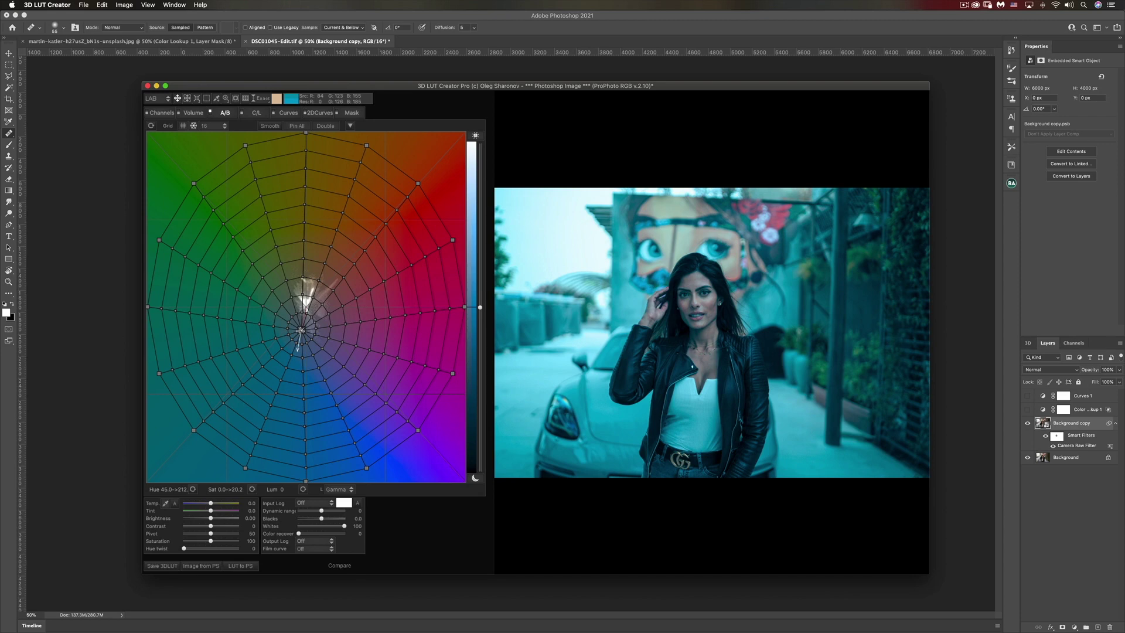
key(super+z)
key(super+z)
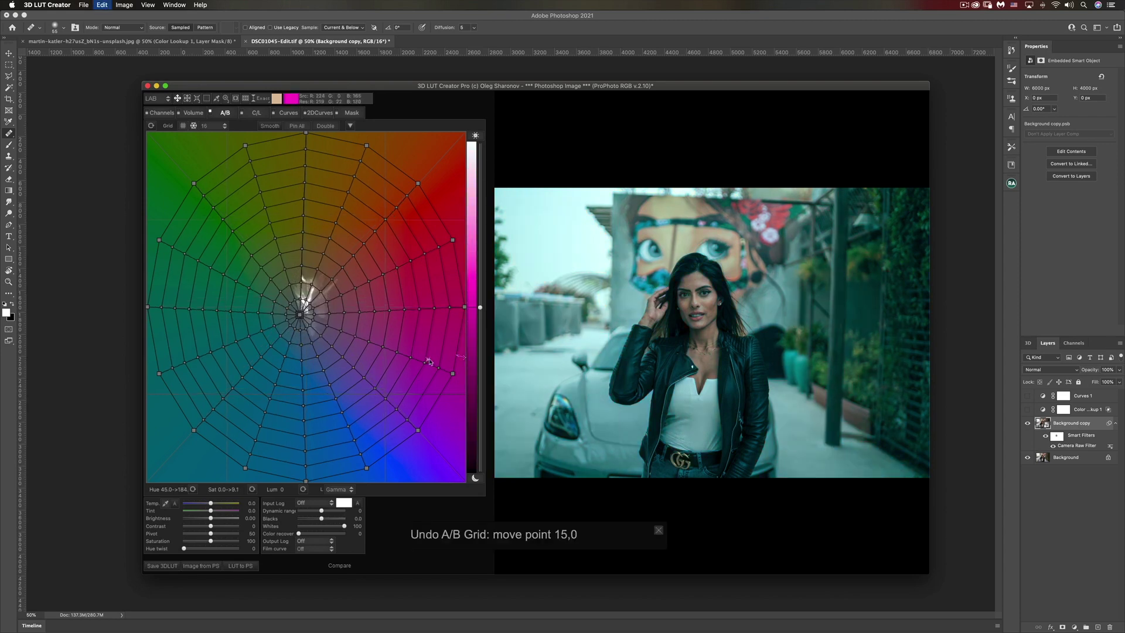
key(super+z)
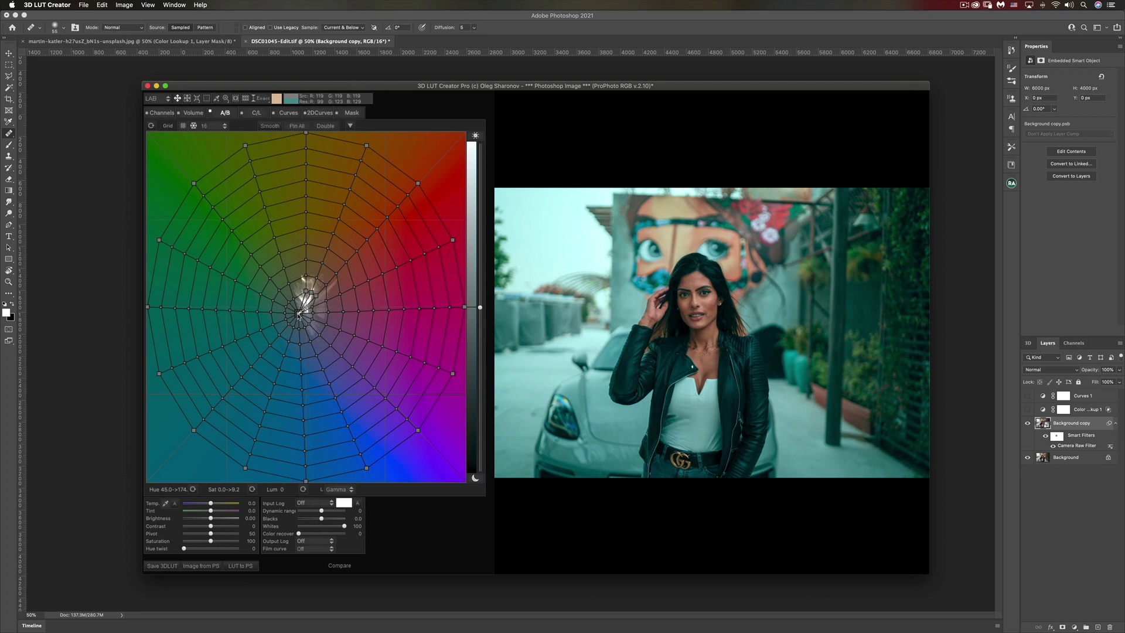
Pull the neutral centre further toward cyan and fine-tune its teal hue.
mouse_move(299, 314)
mouse_down()
mouse_move(259, 390)
mouse_move(302, 295)
mouse_move(272, 370)
mouse_move(297, 302)
mouse_move(297, 315)
mouse_up()
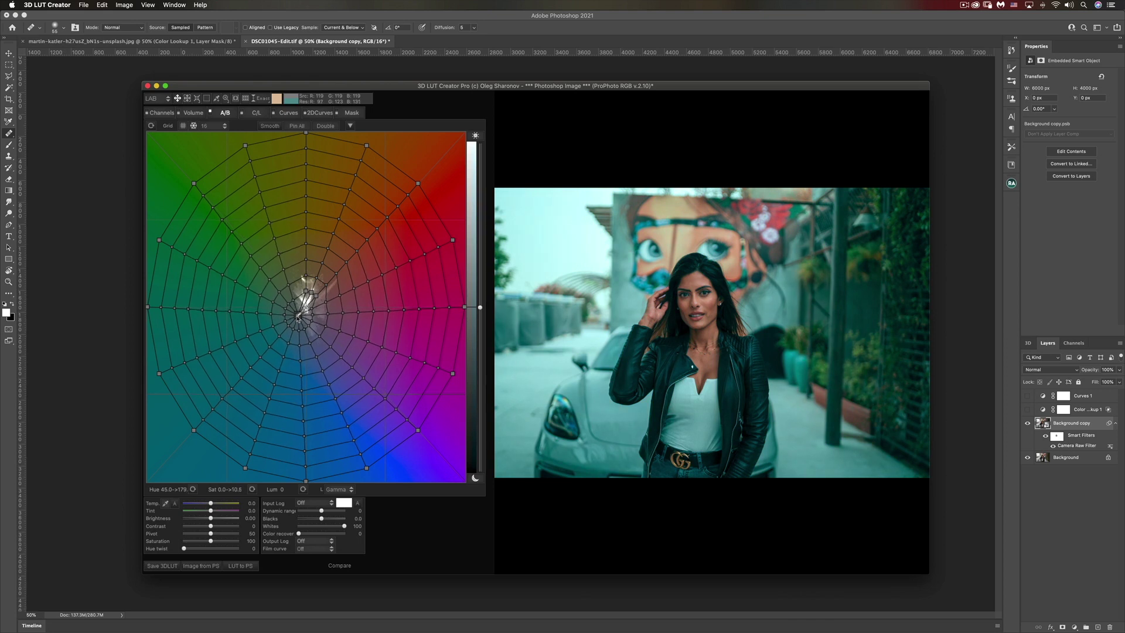
drag(298, 315, 297, 316)
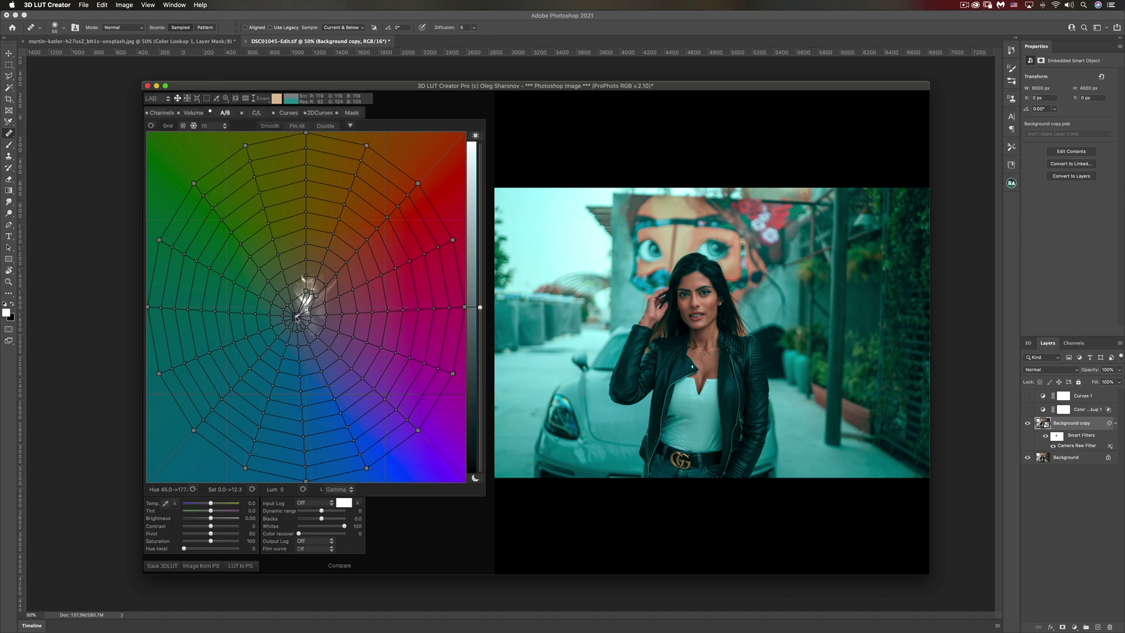
drag(297, 317, 298, 315)
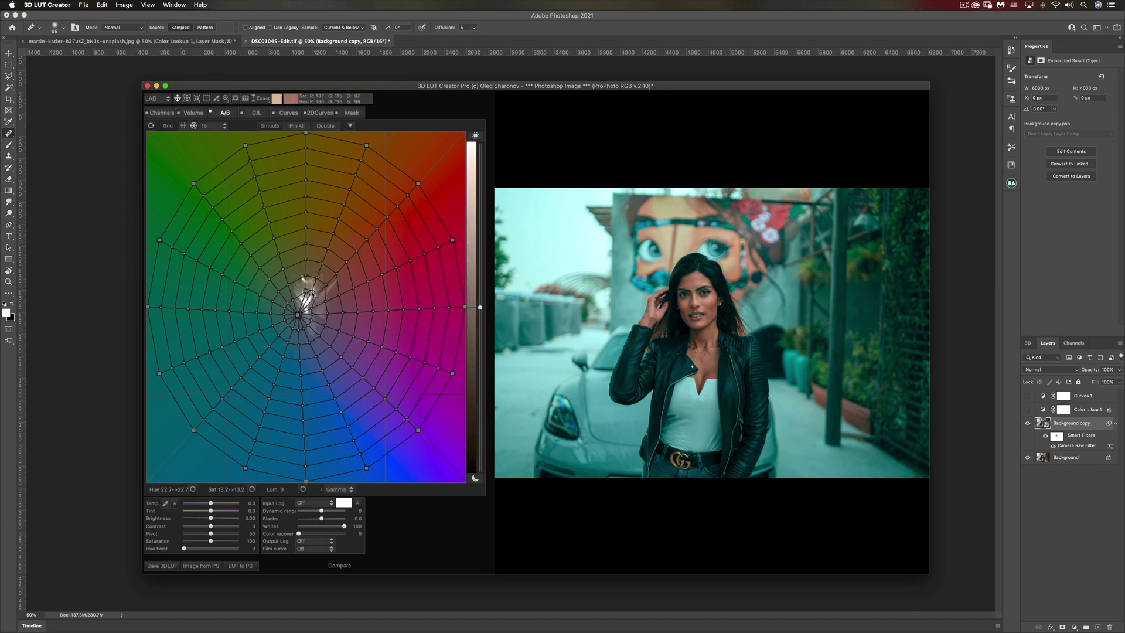
Rotate the warm skin-tone point toward yellow, leaving hue 30.3 and saturation 6.3.
drag(311, 293, 310, 295)
drag(309, 297, 310, 296)
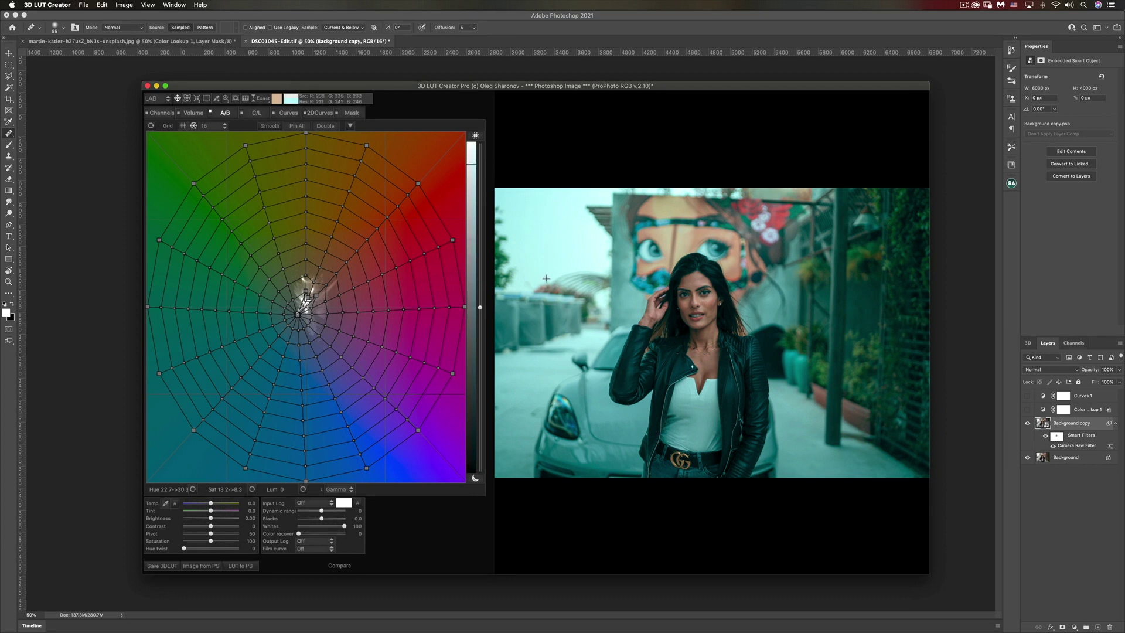
Warp the red/blue 2D curve near its top.
click(321, 120)
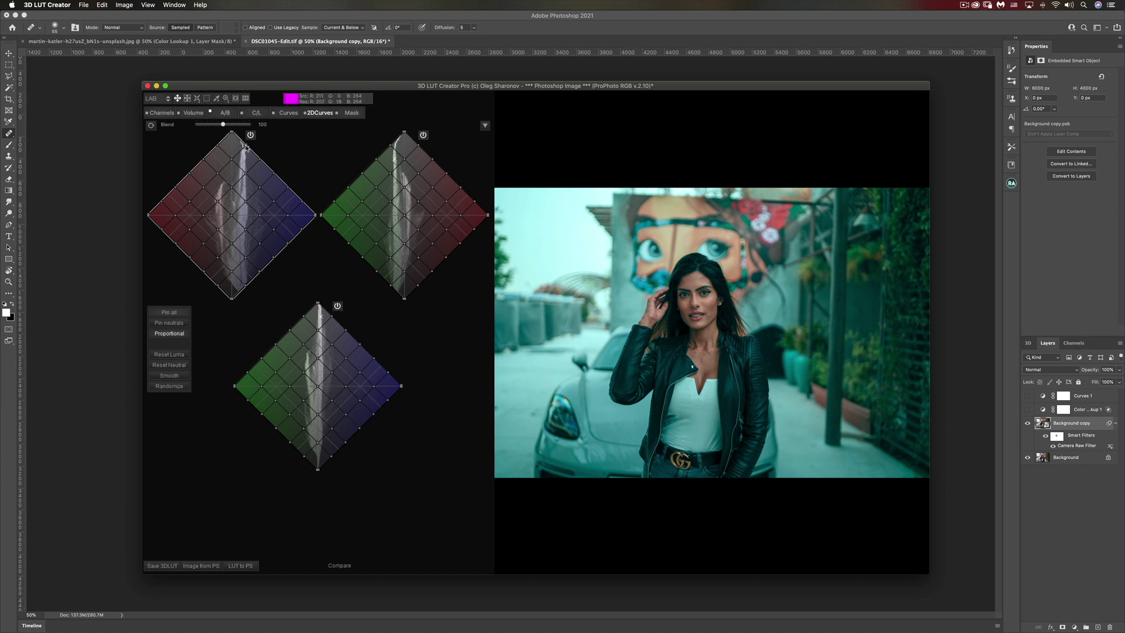
drag(244, 146, 228, 142)
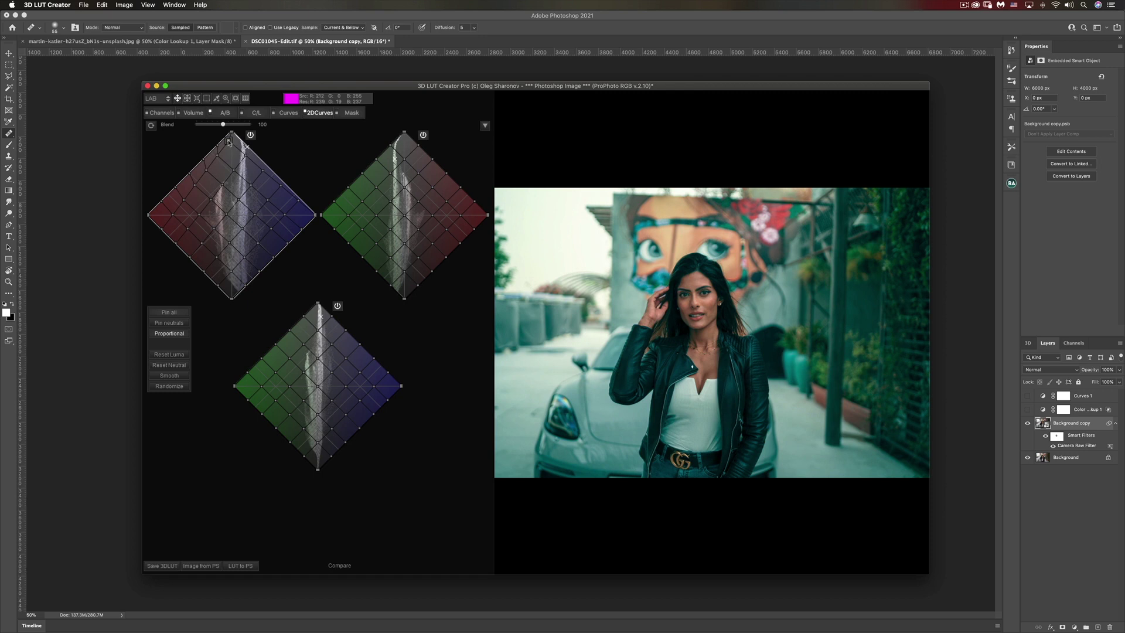
click(229, 142)
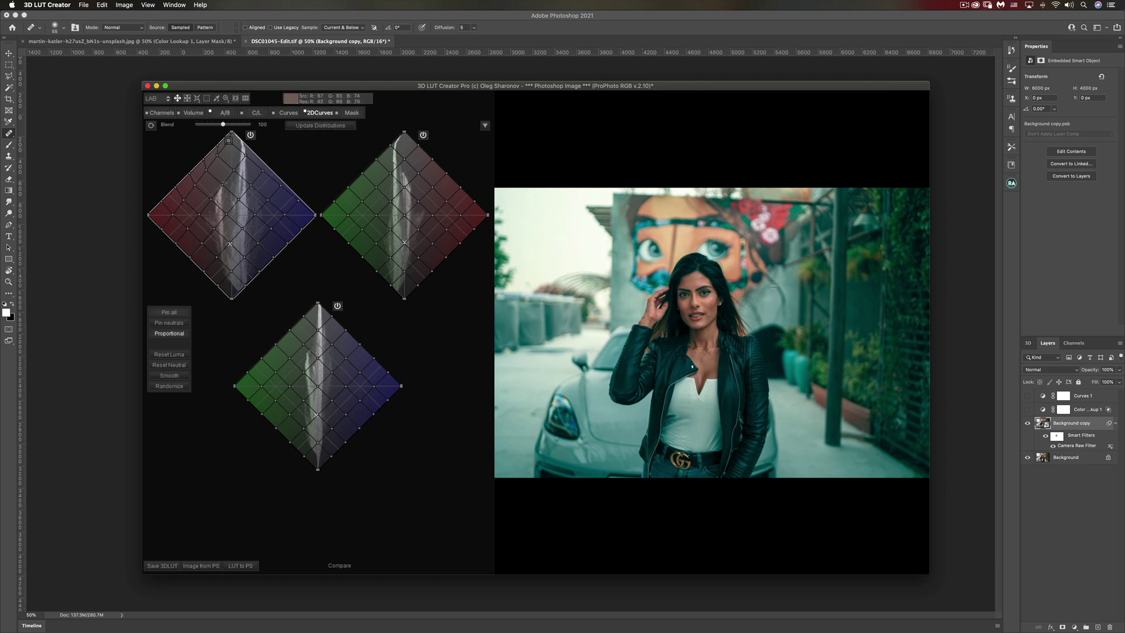
Compare the teal grade against the original twice, then show the Luminance and Master curves.
click(814, 291)
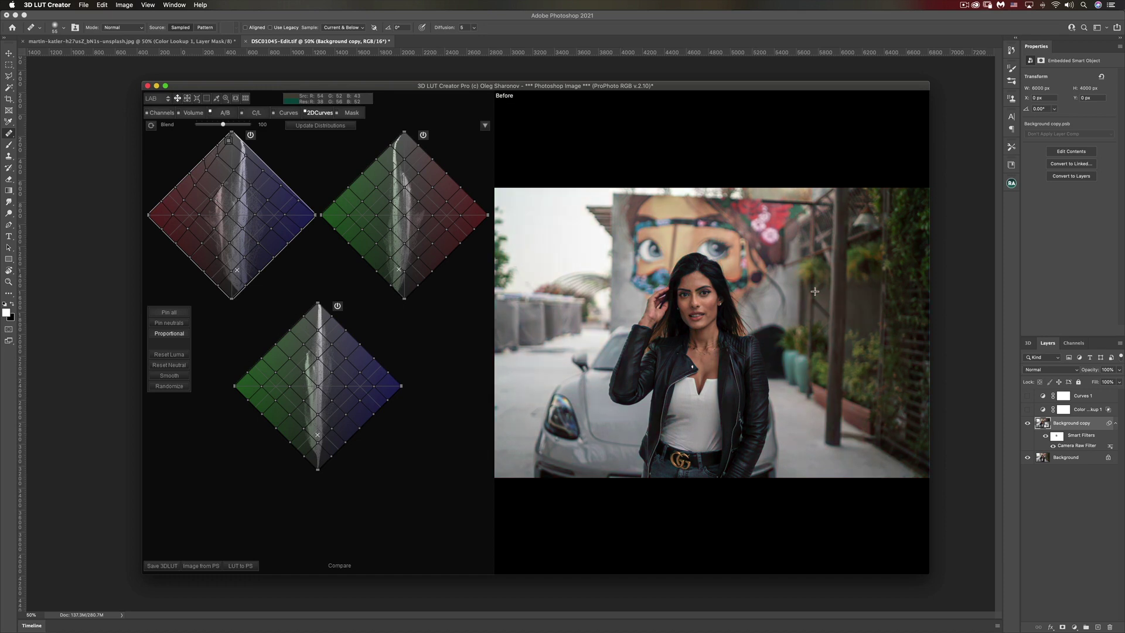
click(814, 291)
click(814, 291)
click(815, 291)
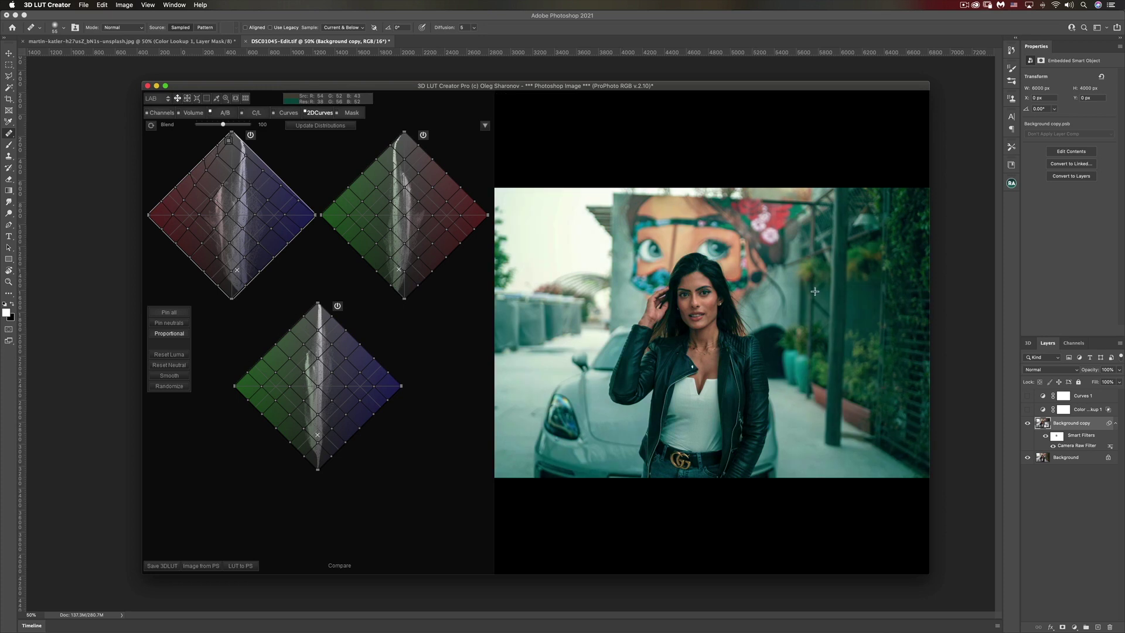
click(284, 114)
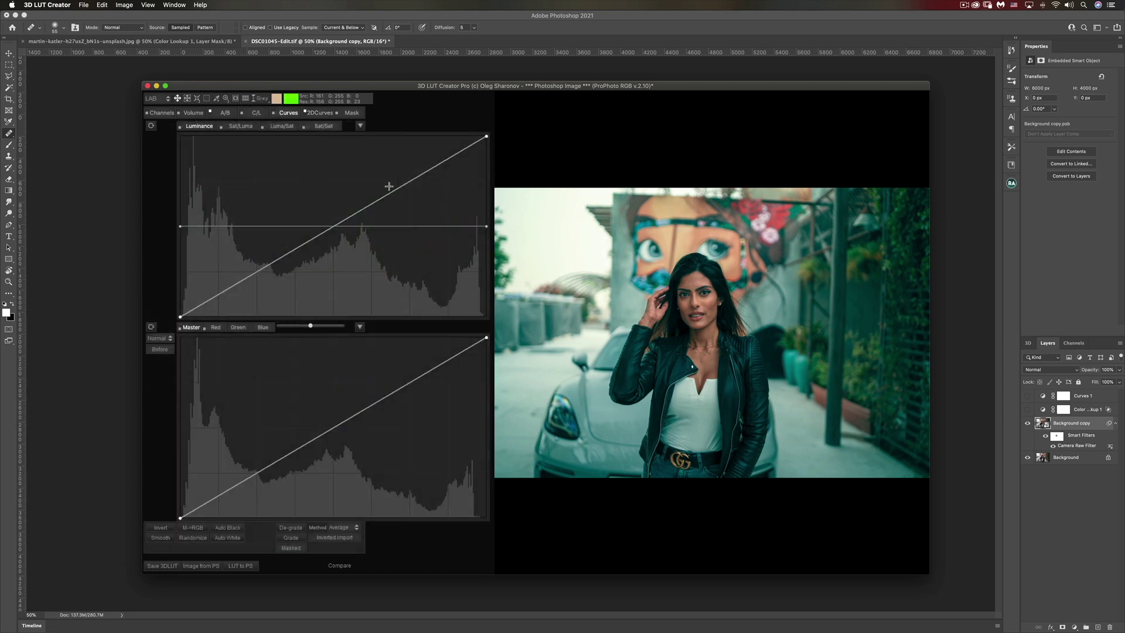
Add a high point and pull a low point down on the Luminance curve for a gentle S-curve.
click(430, 166)
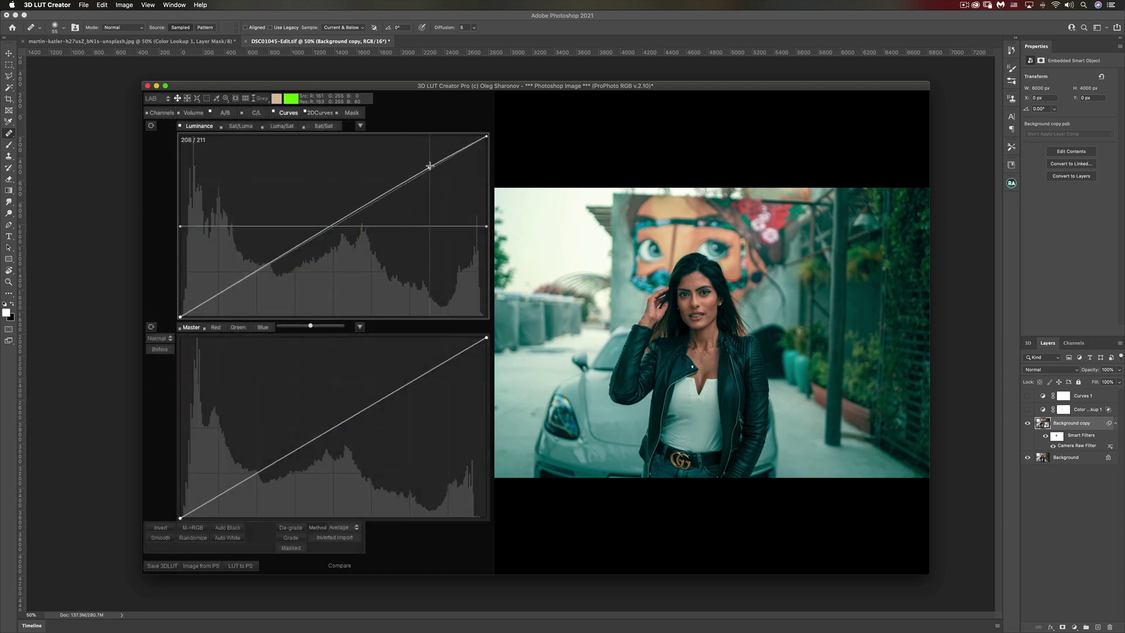
click(255, 273)
drag(255, 273, 249, 279)
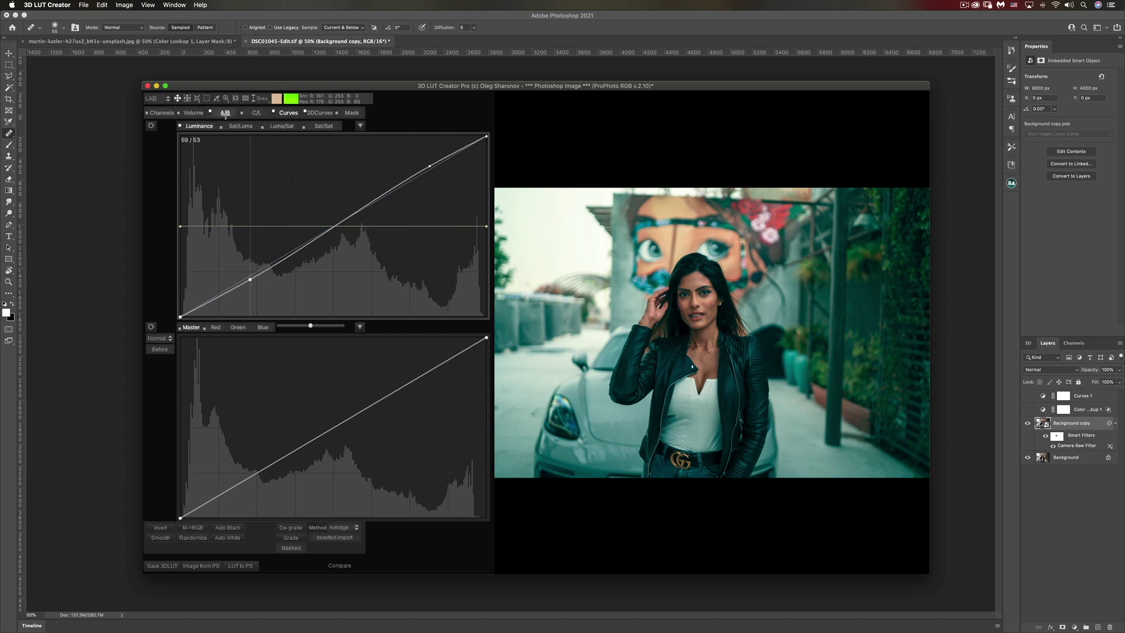
On the A/B grid, nudge the warm centre point from hue 67.3 to 71.9, saturation 13.2 to 13.9.
click(225, 113)
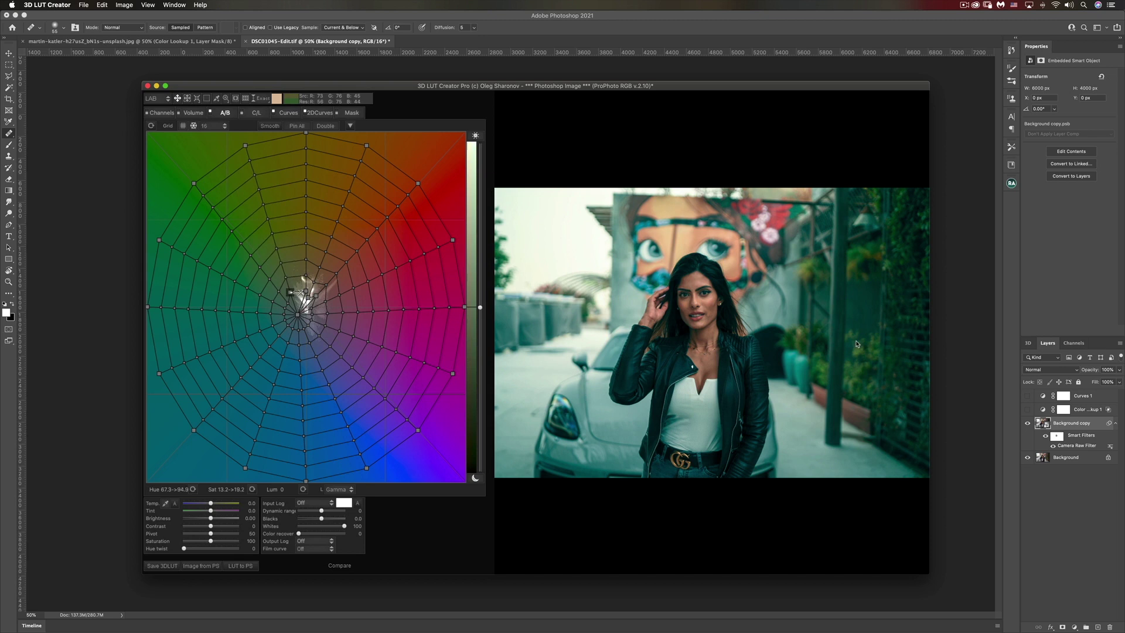
drag(856, 344, 864, 365)
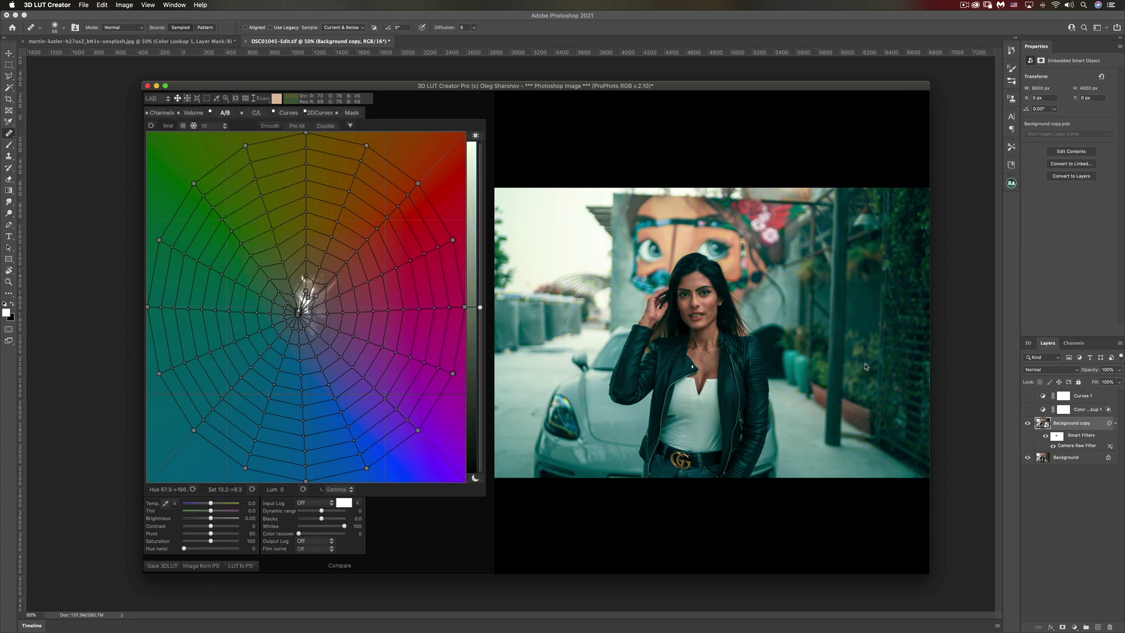
key(super+z)
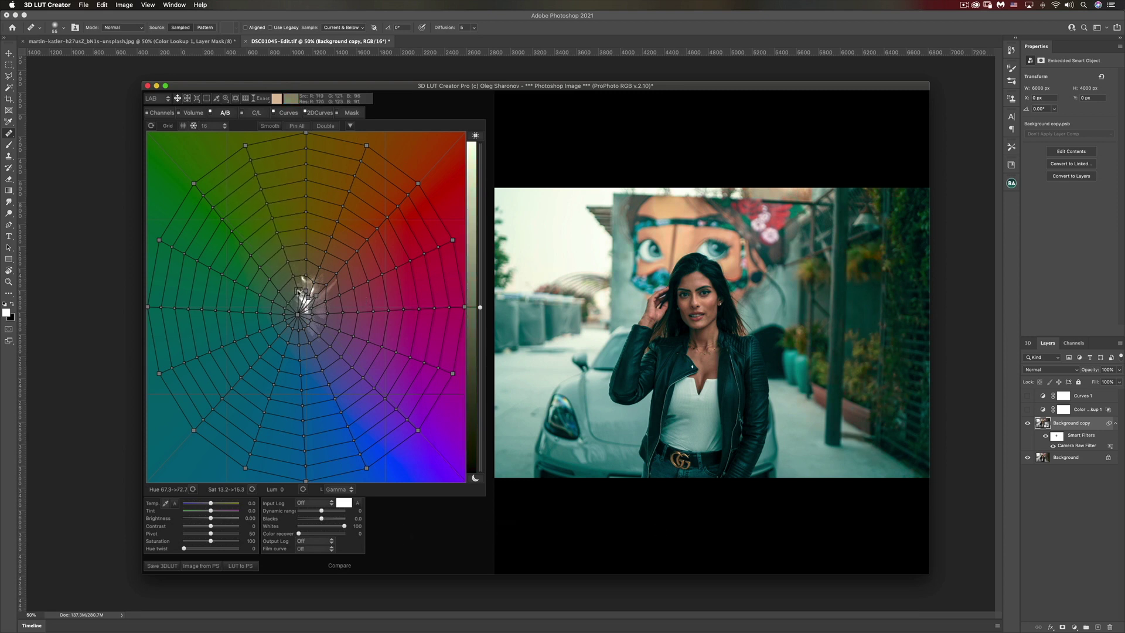
drag(299, 290, 300, 288)
drag(301, 291, 306, 295)
key(space)
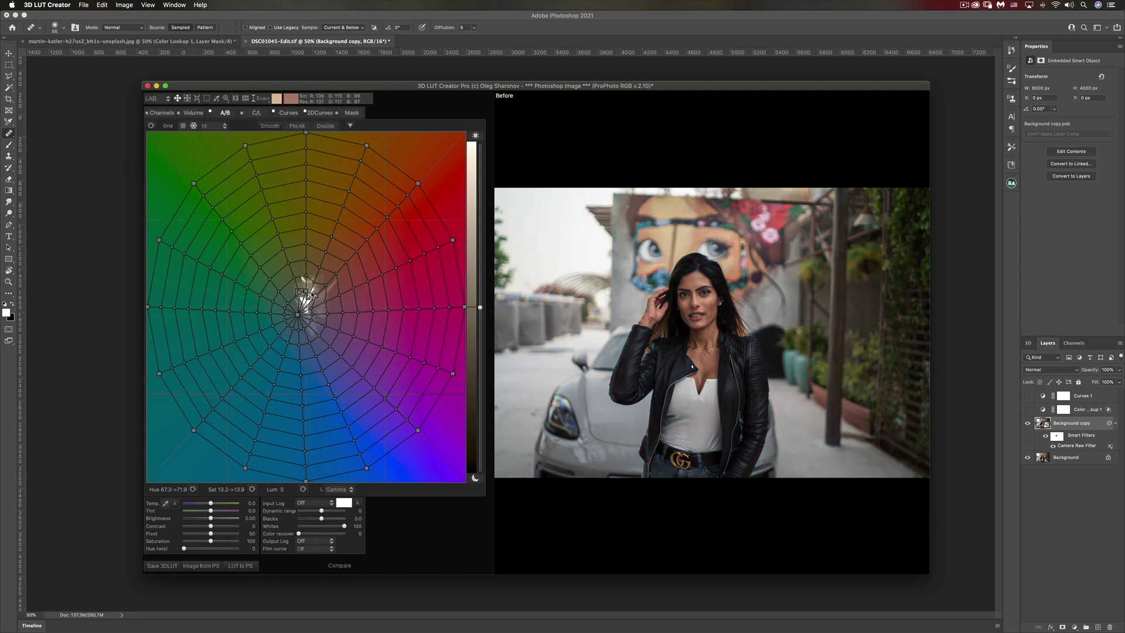
key(space)
key(space)
key(space)
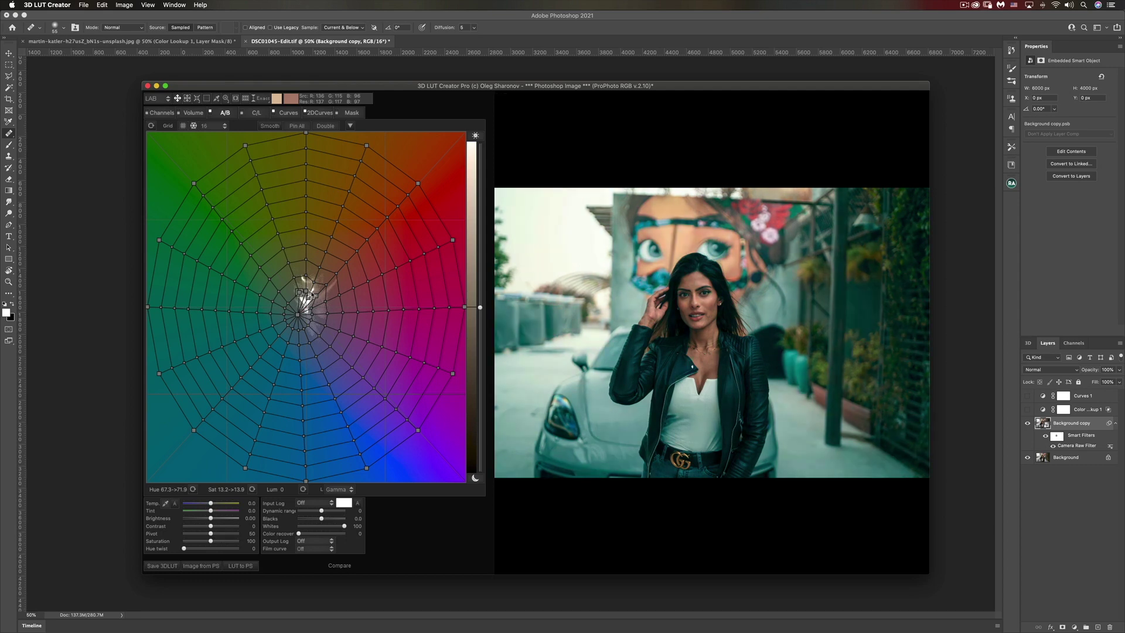
Send the teal grade to Photoshop as a 3DLutCreator layer, compare it on and off, and test its opacity.
click(240, 566)
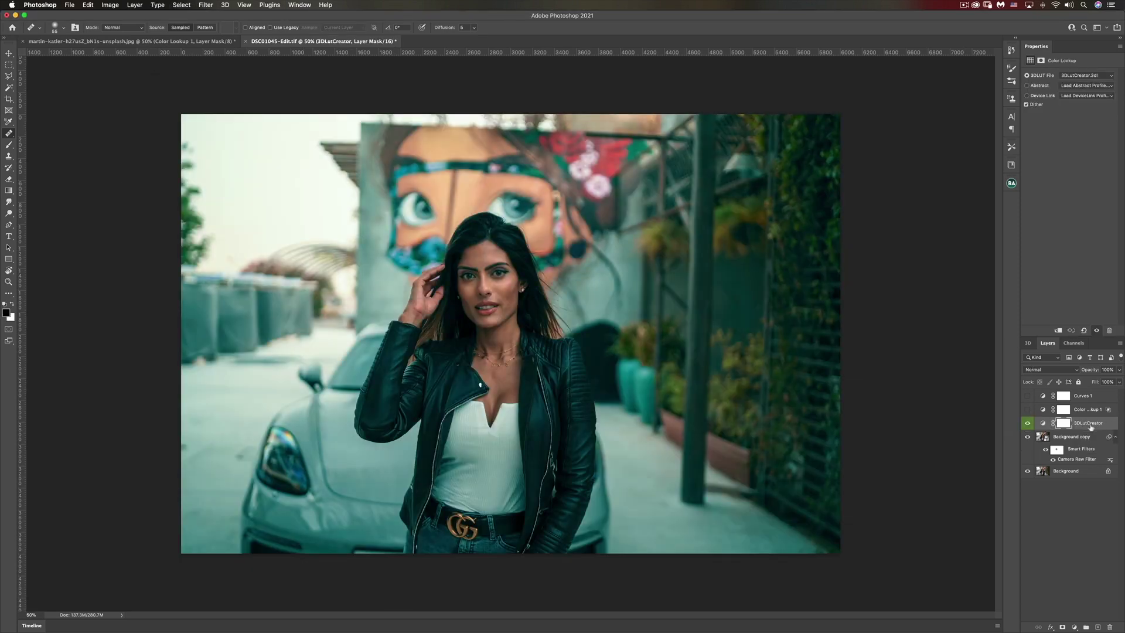
click(1027, 422)
click(1027, 422)
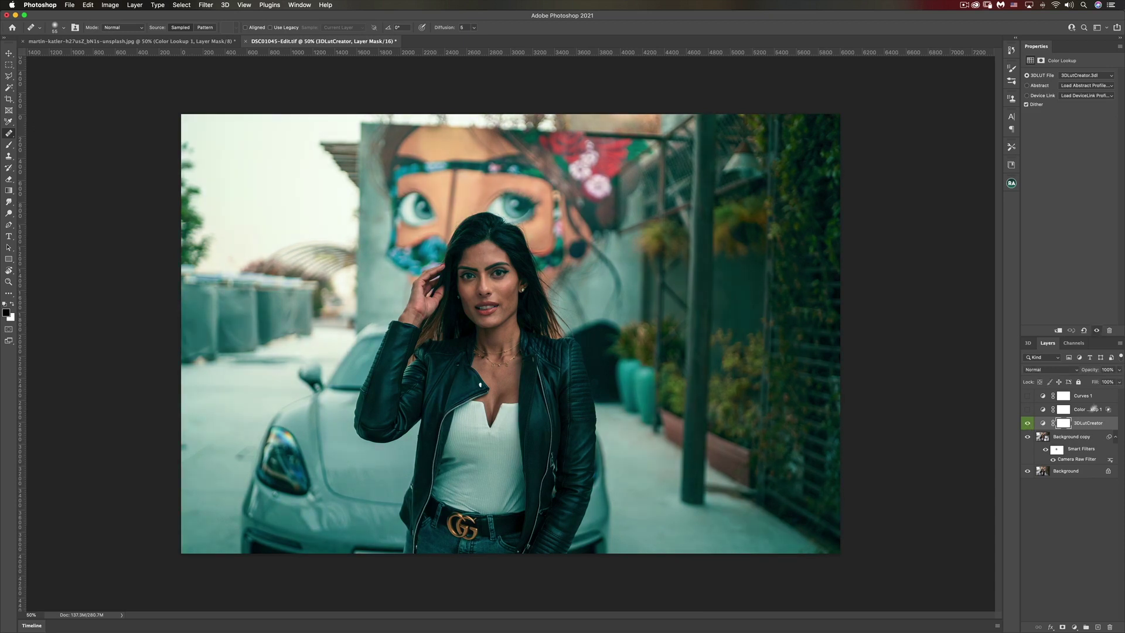
click(1119, 370)
mouse_move(1118, 382)
mouse_down()
mouse_move(1085, 383)
mouse_move(1119, 383)
mouse_up()
Close the opacity control and save the LUT as 'Teal no orange' (.3dl) in the 3d LUT folder.
click(1088, 254)
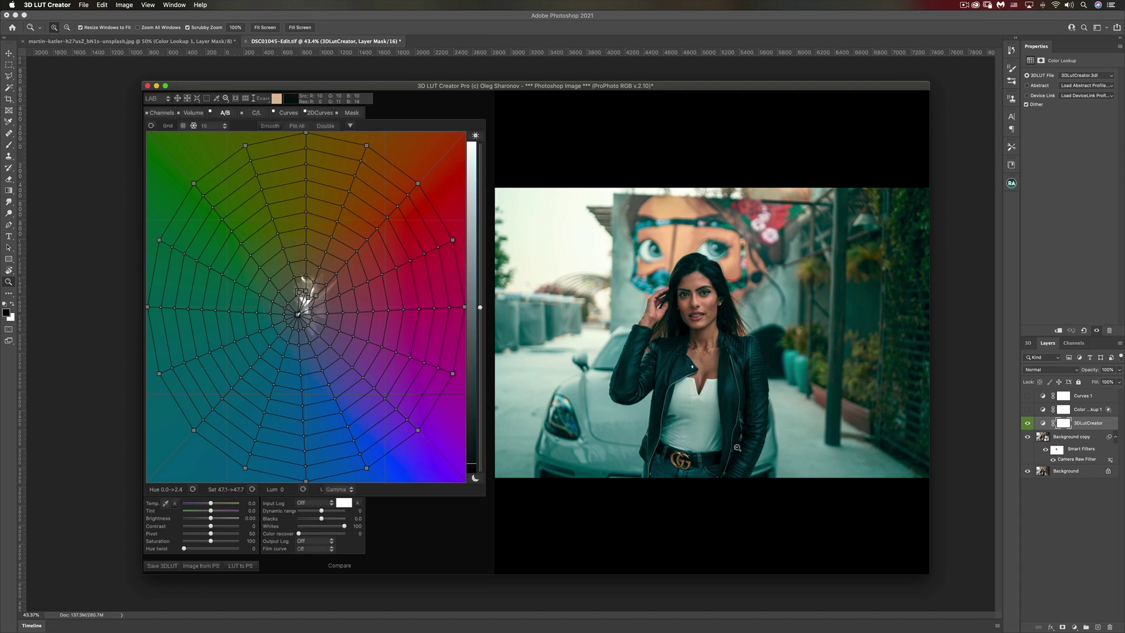
click(158, 566)
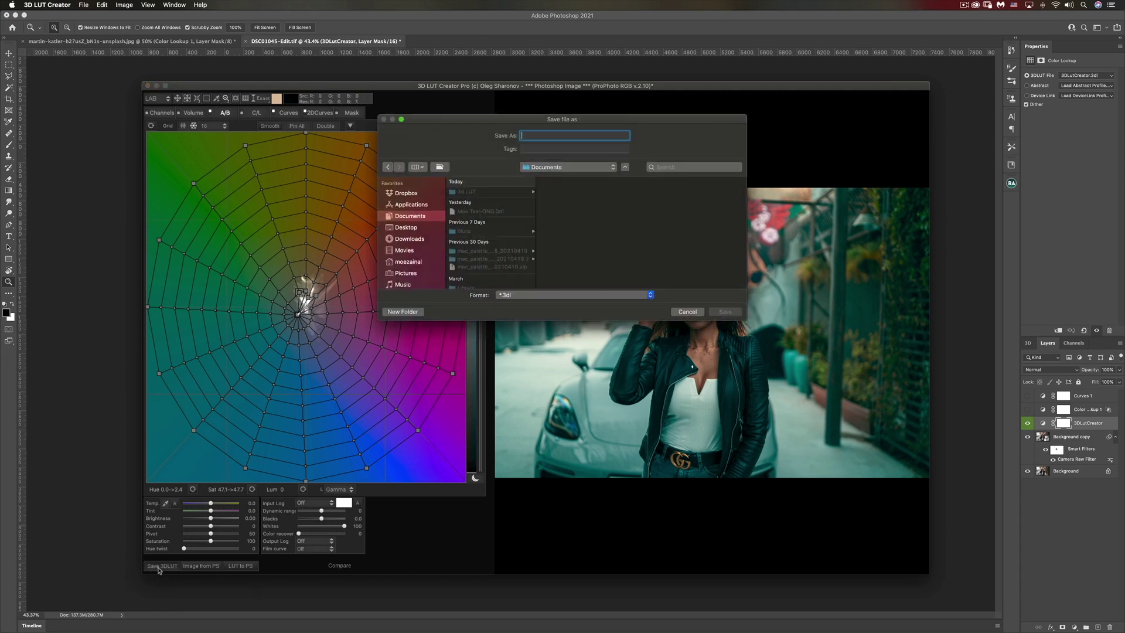
click(471, 194)
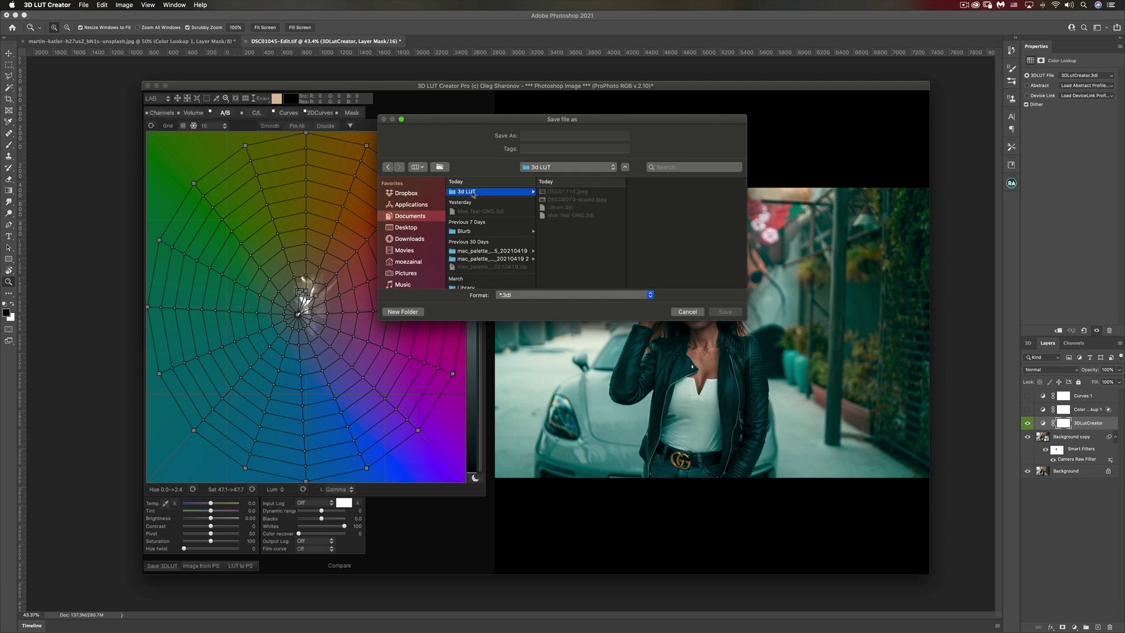
click(568, 134)
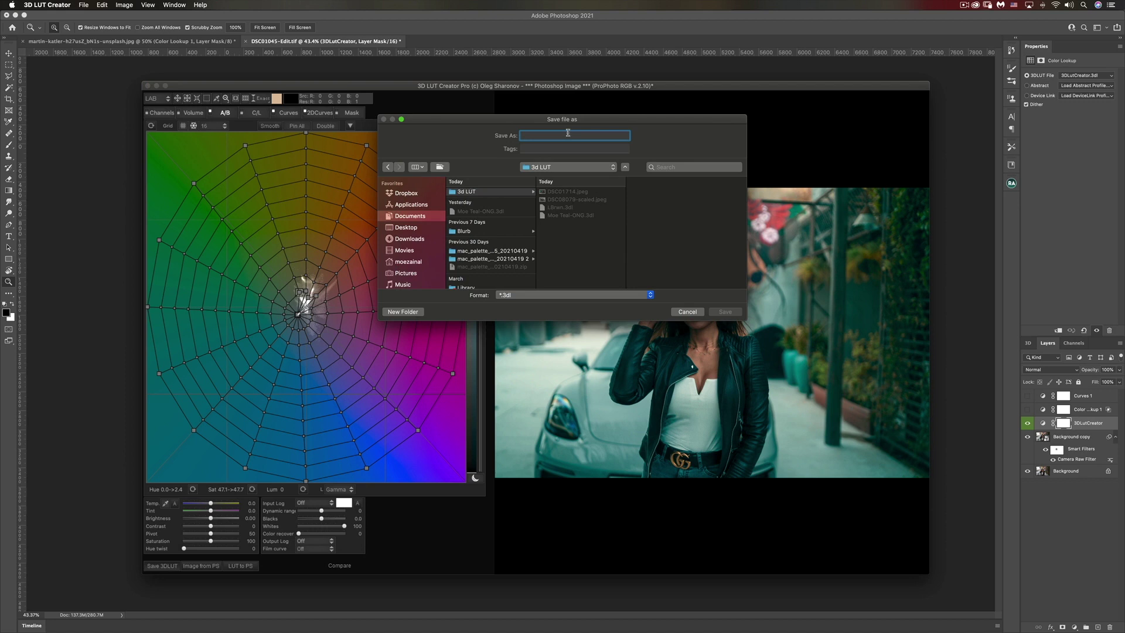
text(Teal no orange)
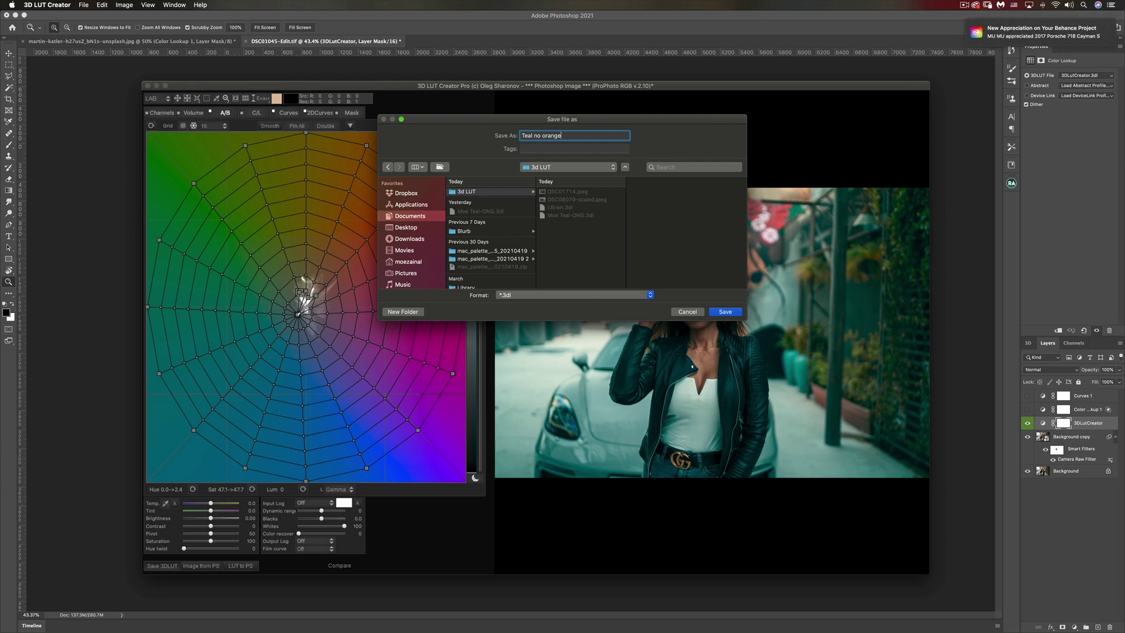
key(Return)
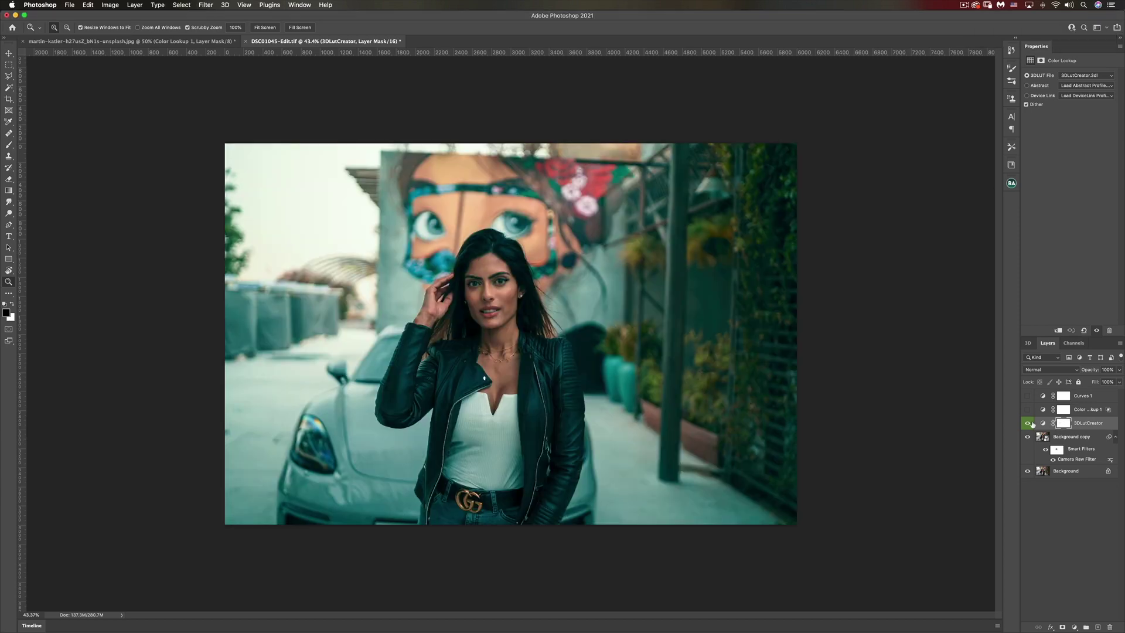
Hide the 3DLutCreator layer and add a Color Lookup adjustment layer.
click(1028, 424)
click(1075, 628)
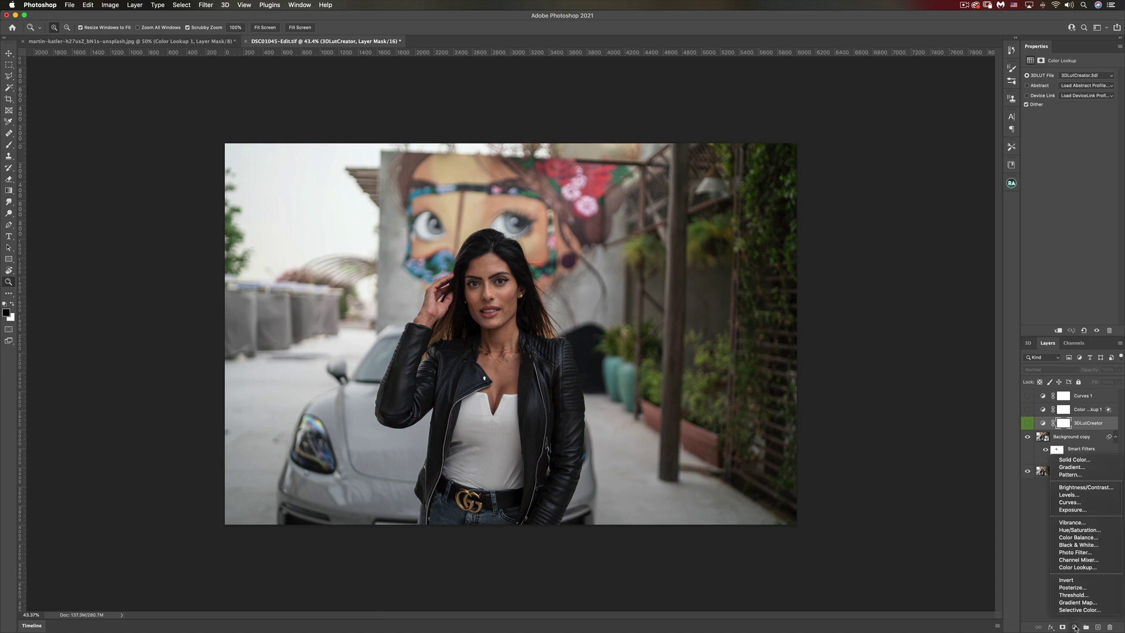
click(1085, 568)
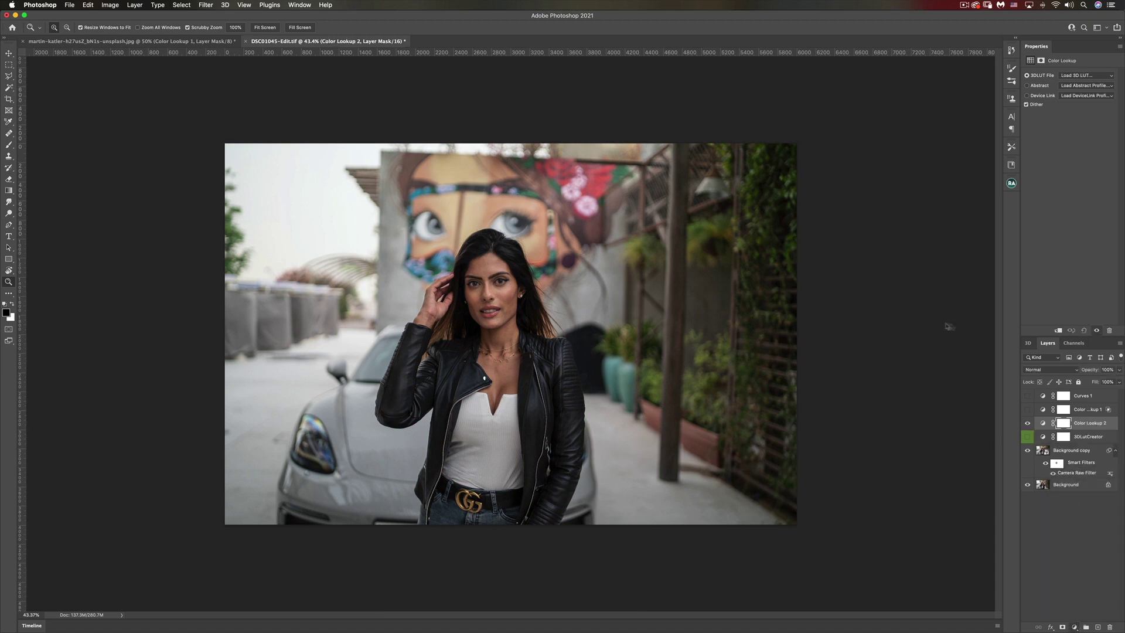
Load Teal no orange.3dl into the Color Lookup layer and lower its opacity.
click(1093, 76)
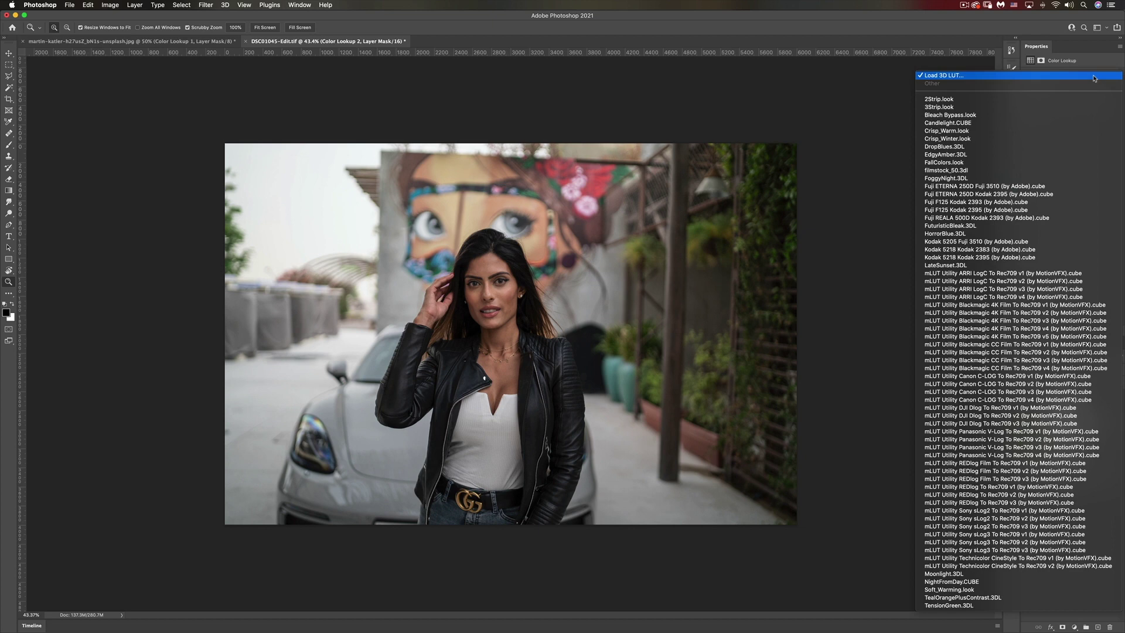
click(1094, 77)
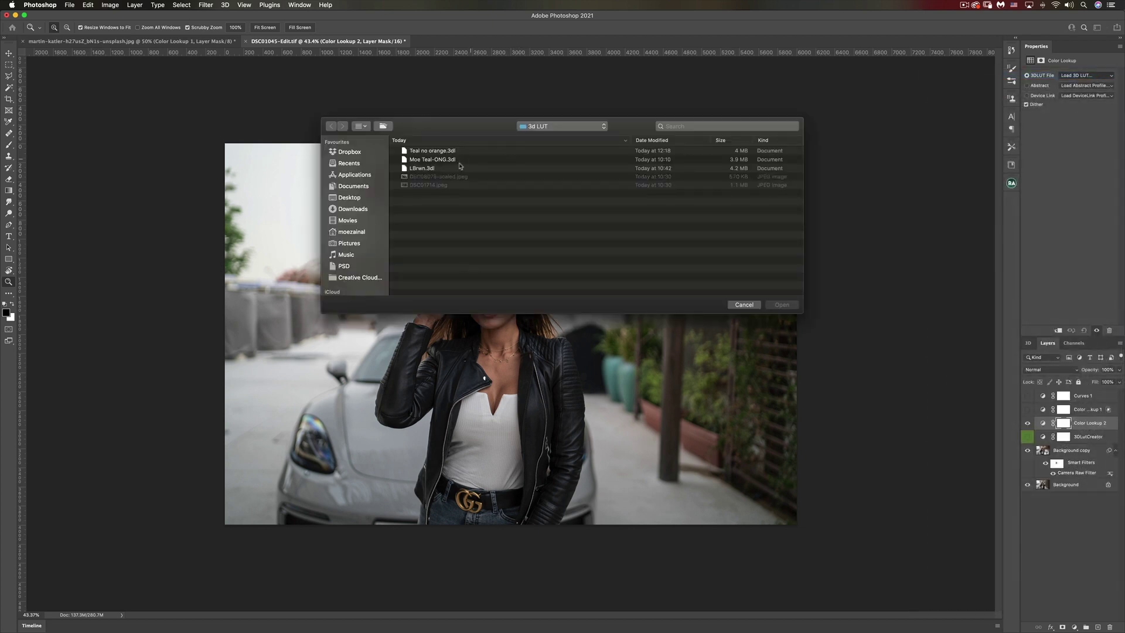
click(434, 151)
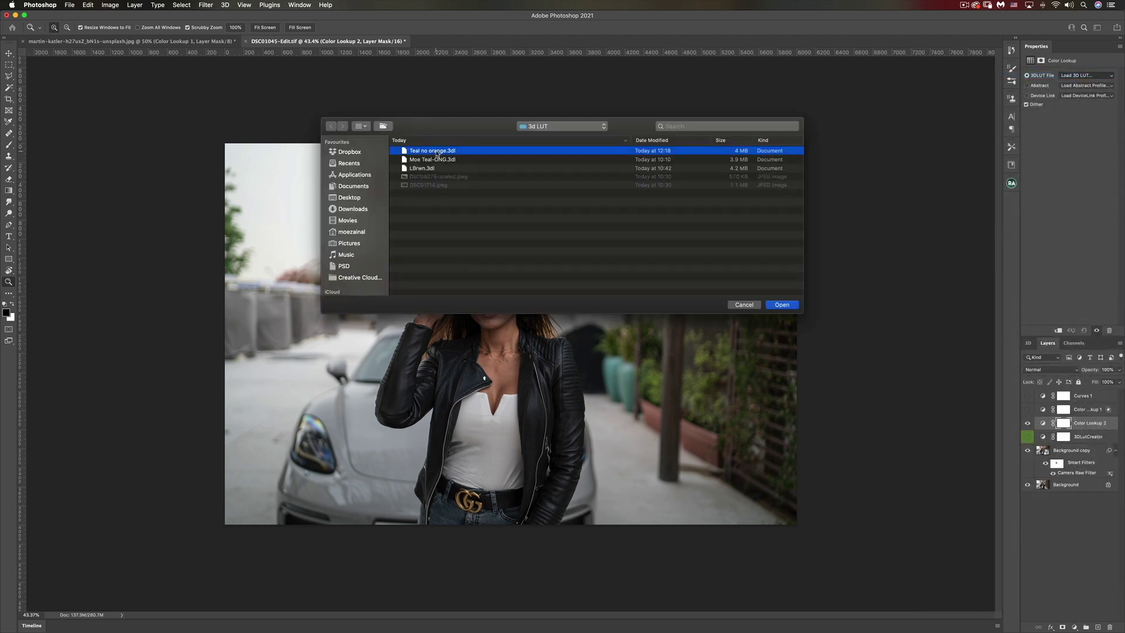
click(782, 305)
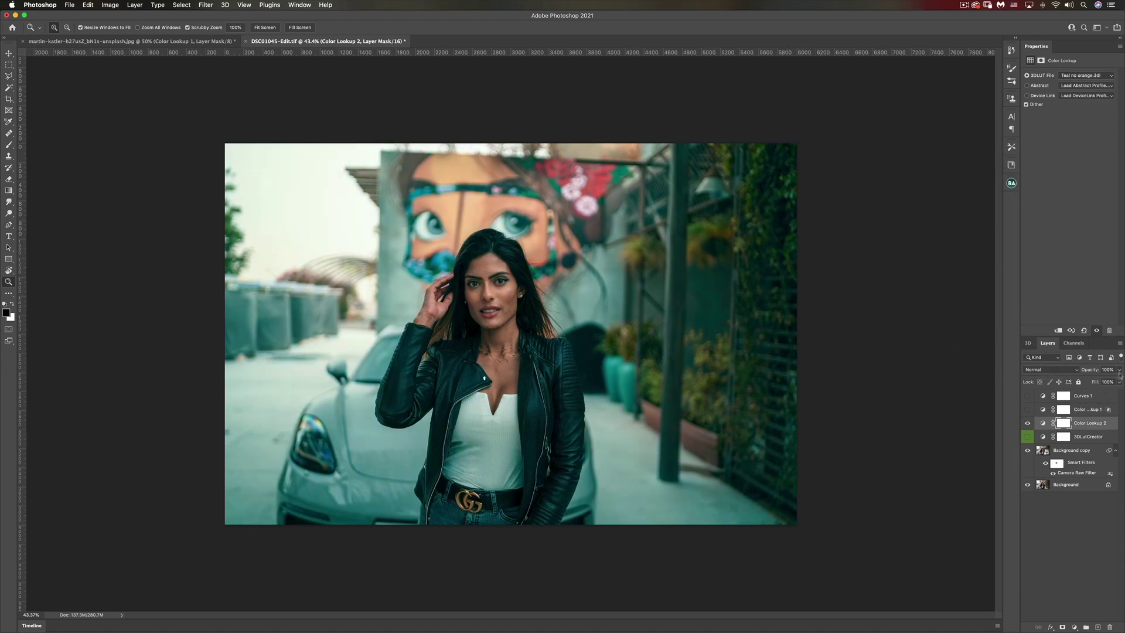
click(1121, 382)
drag(1118, 382, 1096, 381)
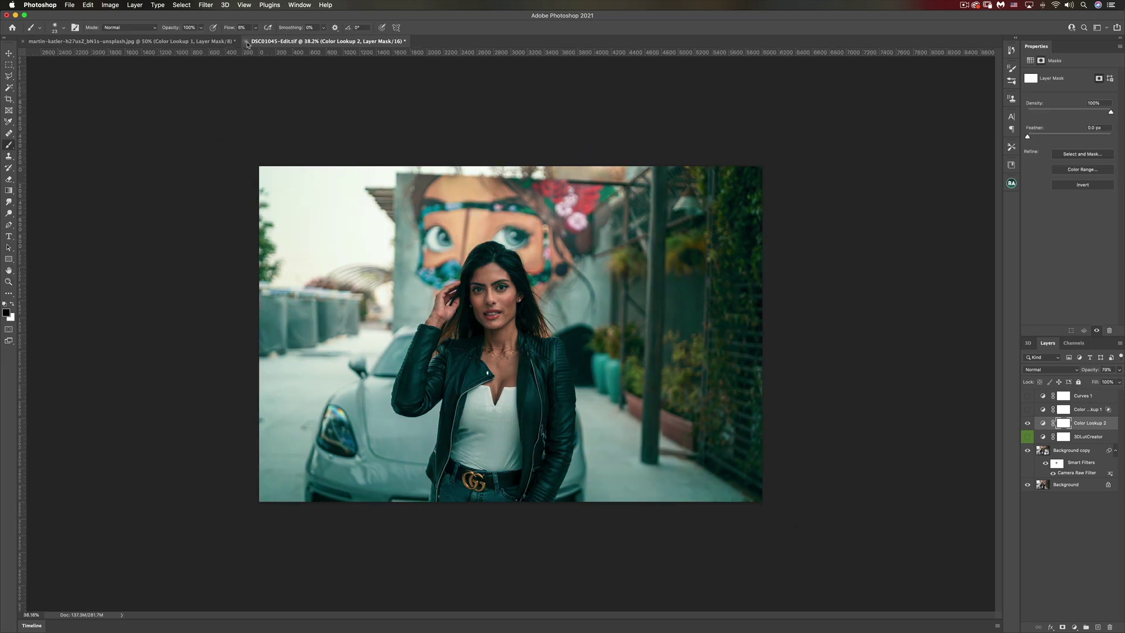
Close the portrait without saving, then toggle Color Lookup 1 on and off on the car photo.
click(245, 41)
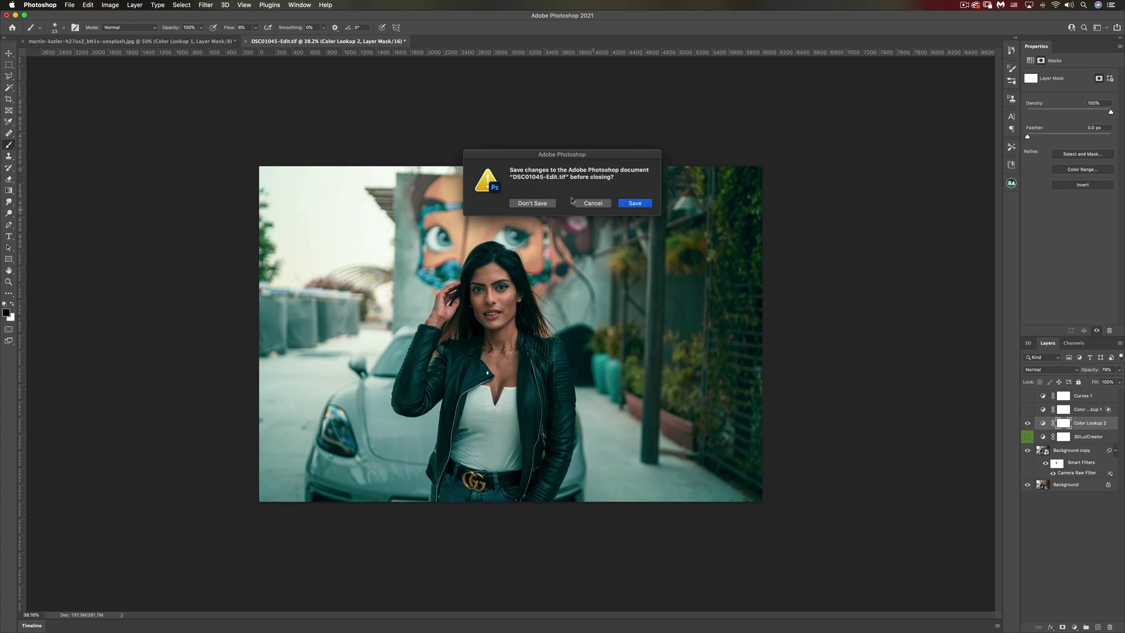
click(548, 204)
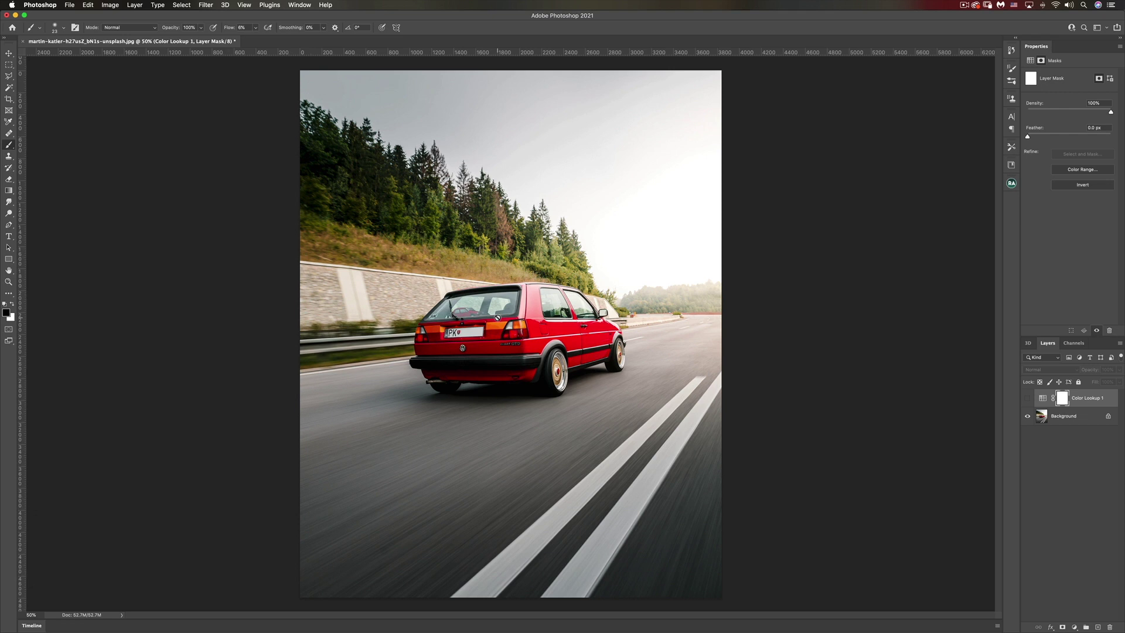
click(1027, 398)
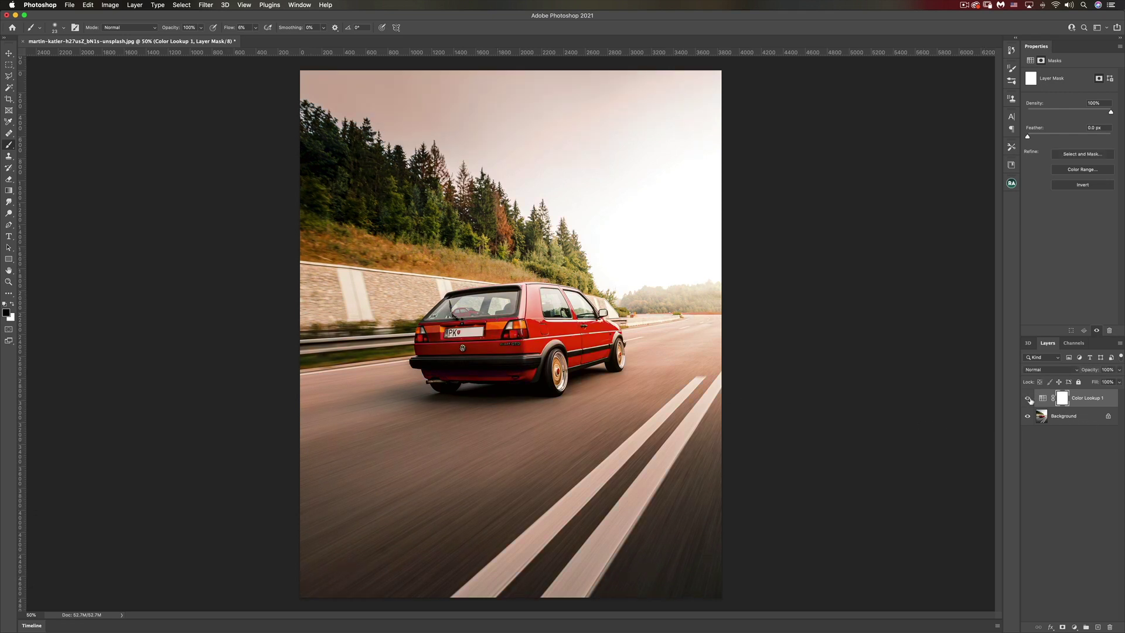
click(1028, 398)
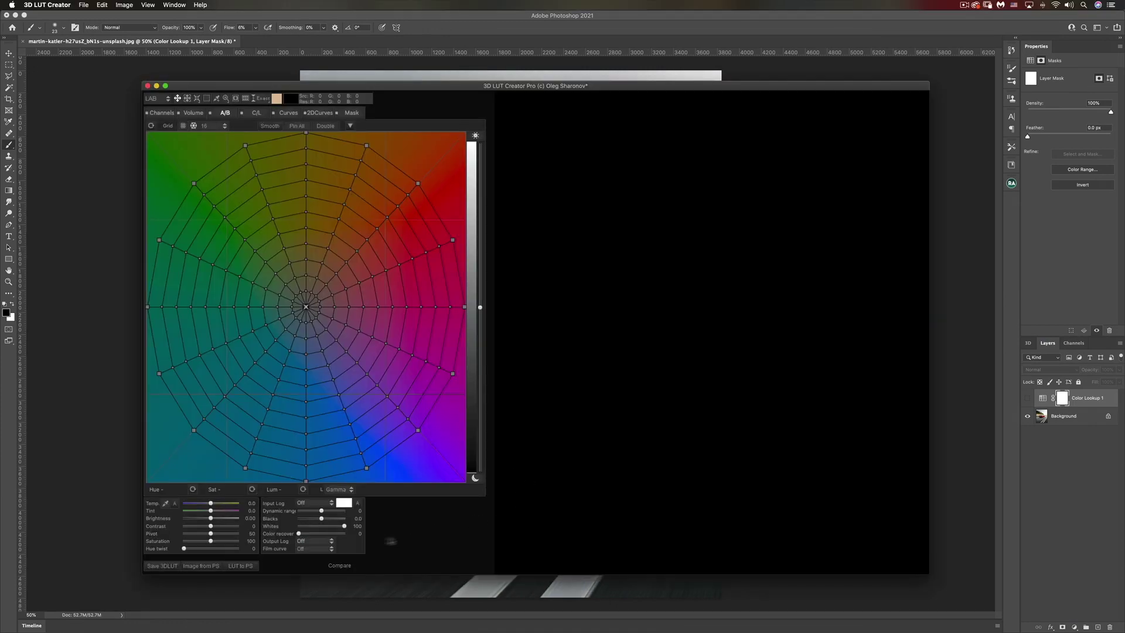
Bring the red car photo from Photoshop into 3D LUT Creator.
click(207, 566)
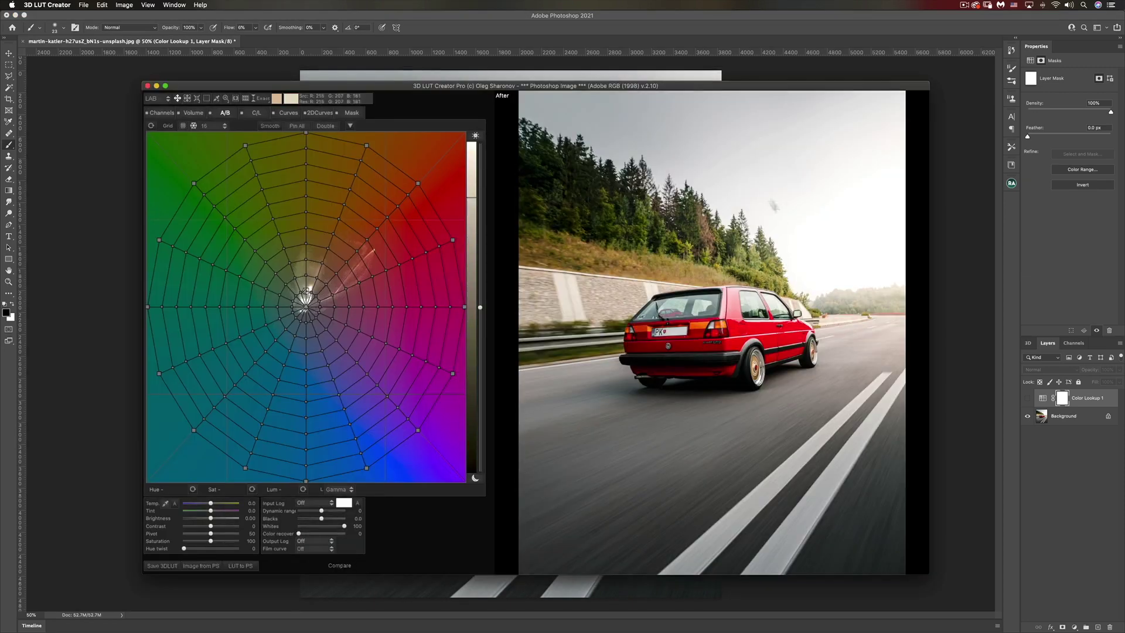
drag(650, 87, 632, 78)
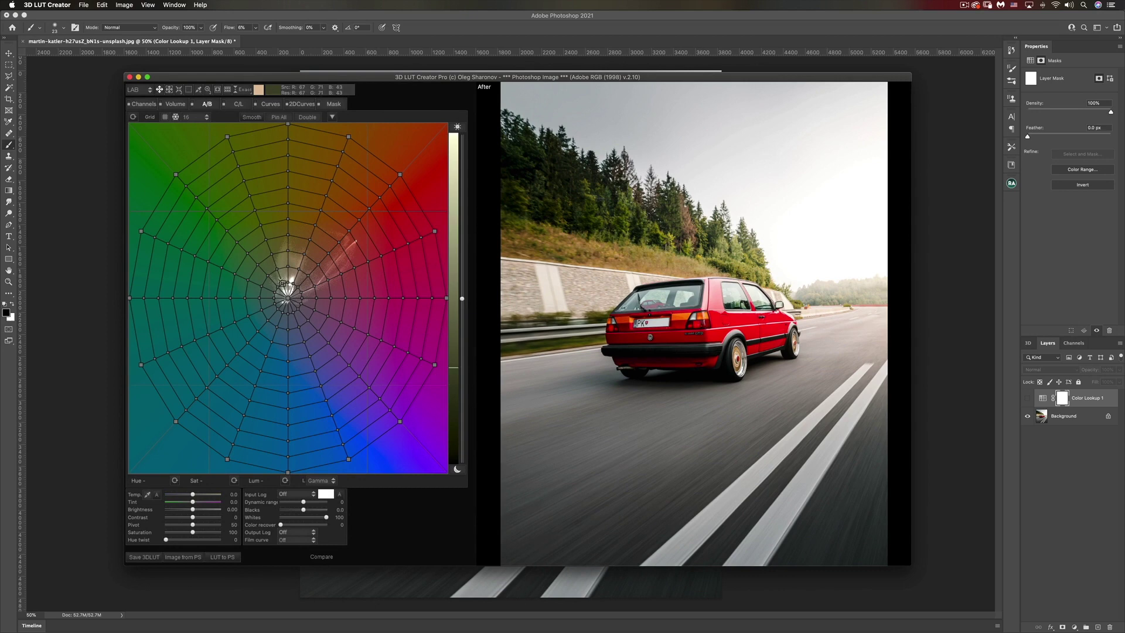
click(83, 5)
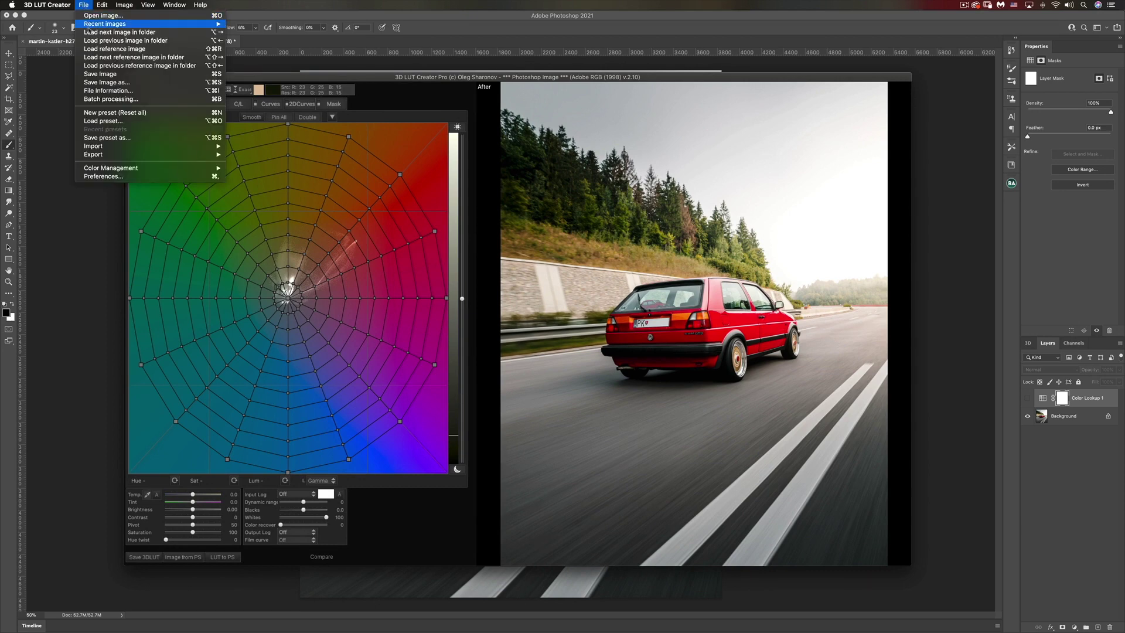
click(109, 52)
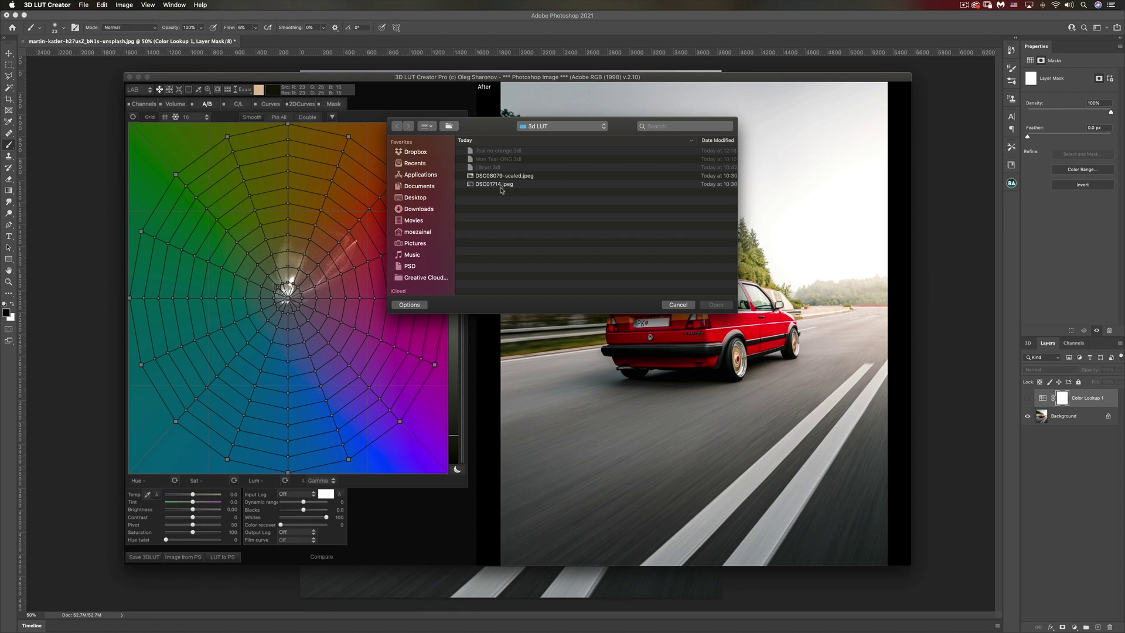
Preview DSC01714.jpeg and DSC08079-scaled.jpeg, then load DSC08079-scaled.jpeg as the reference image.
click(507, 185)
double_click(508, 185)
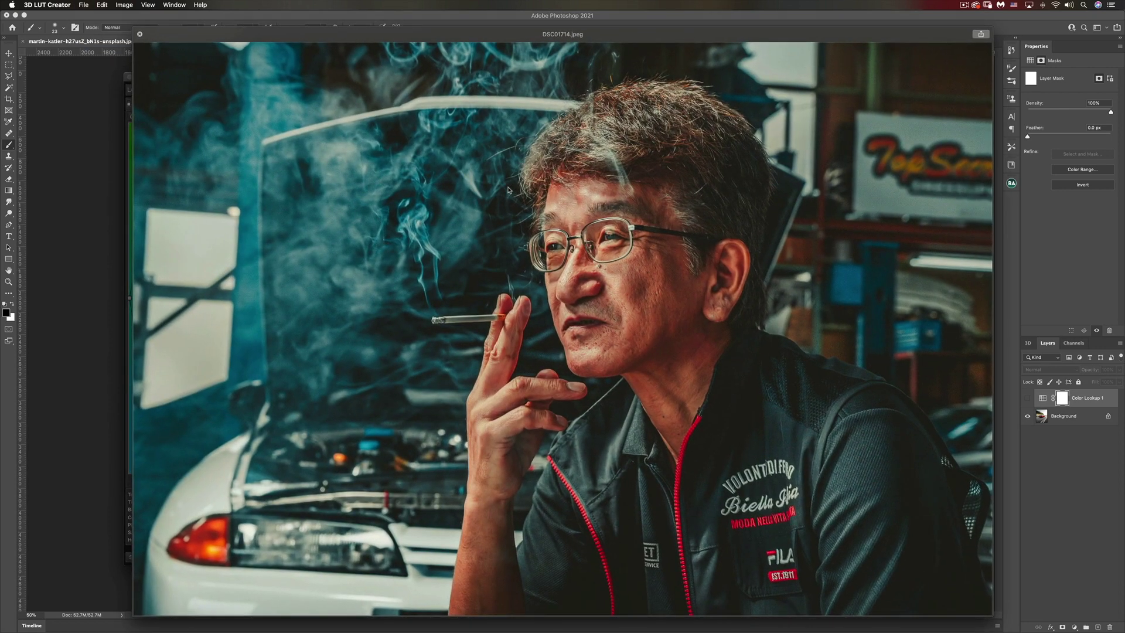
key(Right)
key(space)
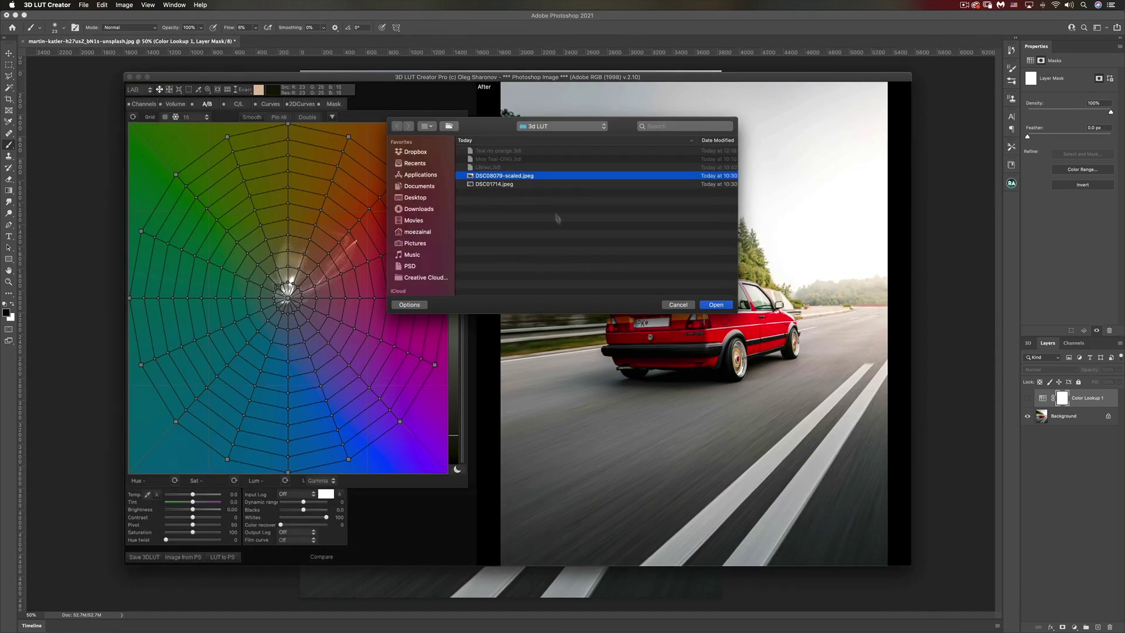
click(716, 305)
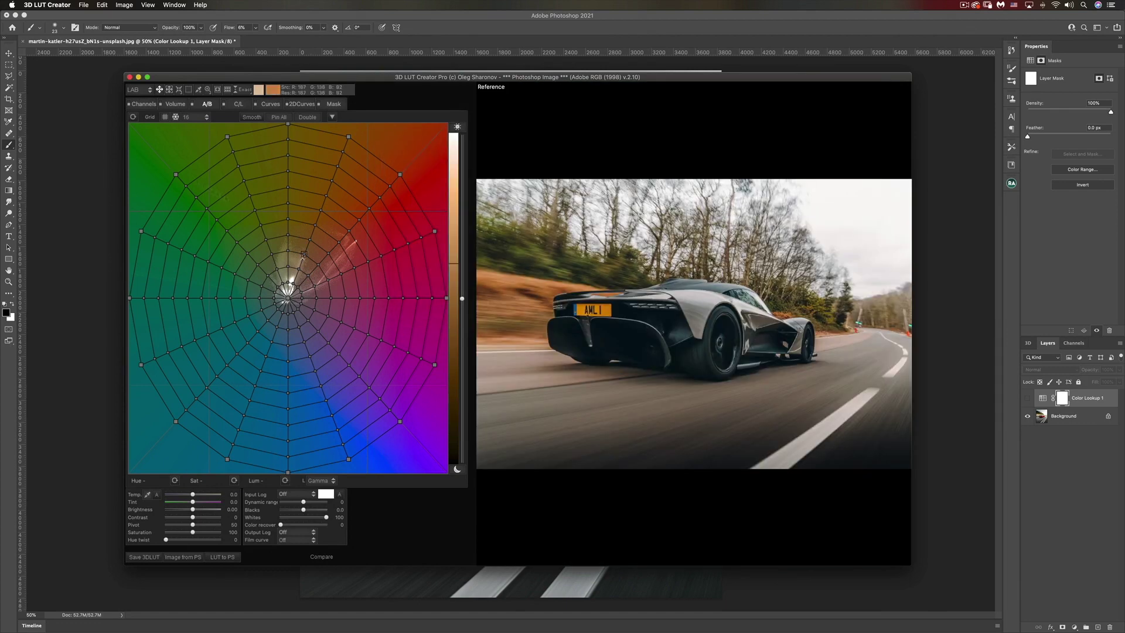
click(104, 5)
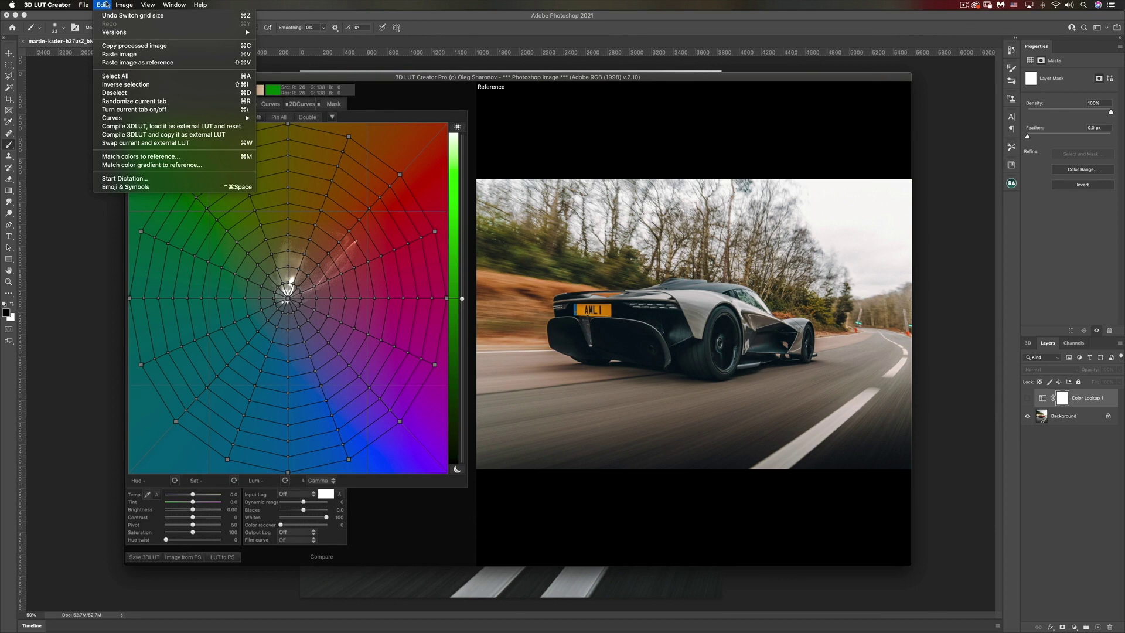
Match the car photo's colours to the supercar reference with white balance 166 and a tuned locked hue.
click(151, 157)
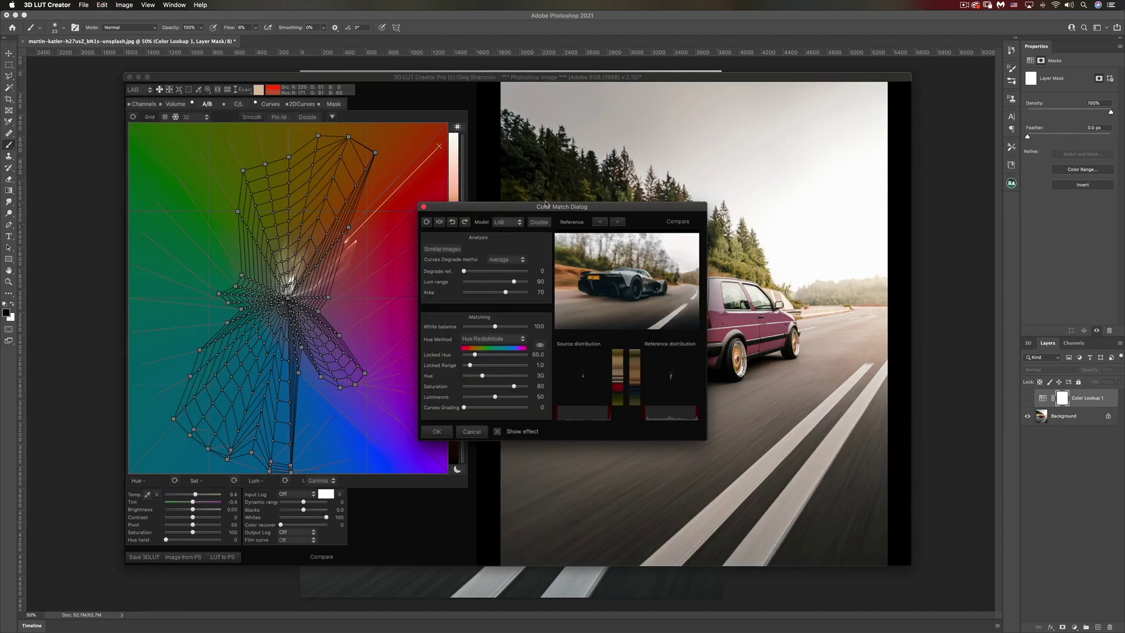
drag(545, 205, 405, 230)
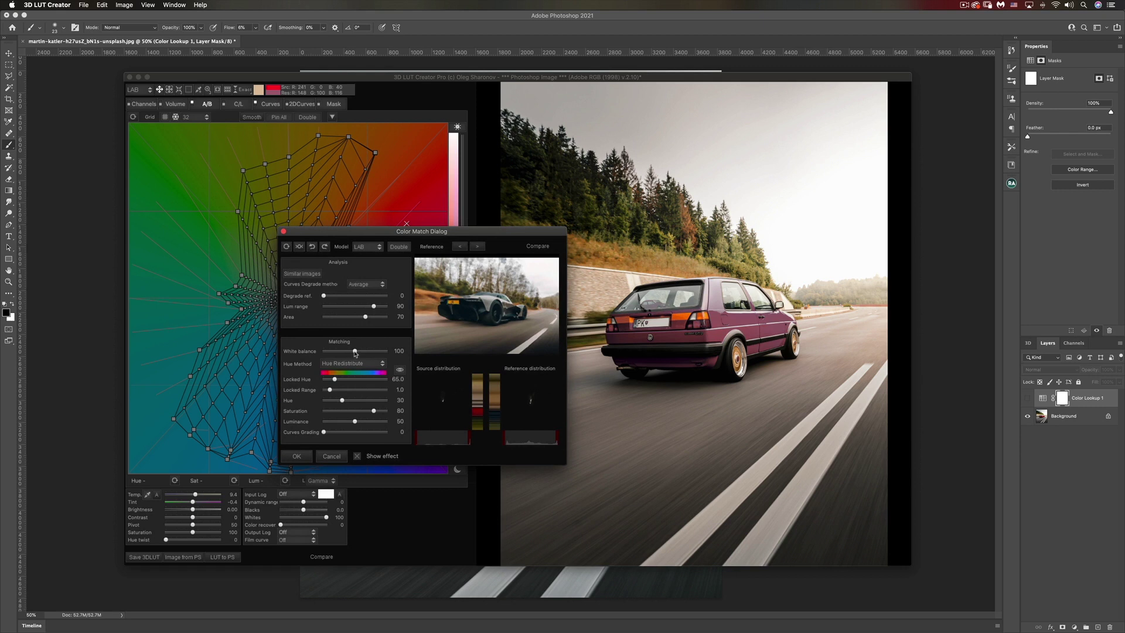
drag(354, 352, 337, 352)
click(377, 351)
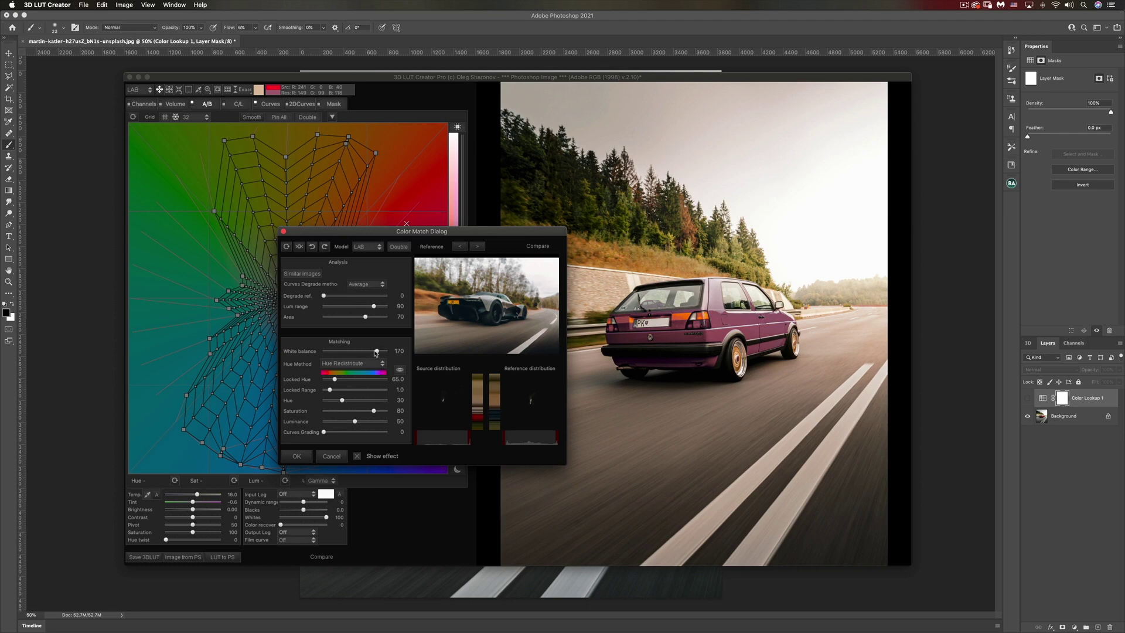
drag(376, 352, 332, 381)
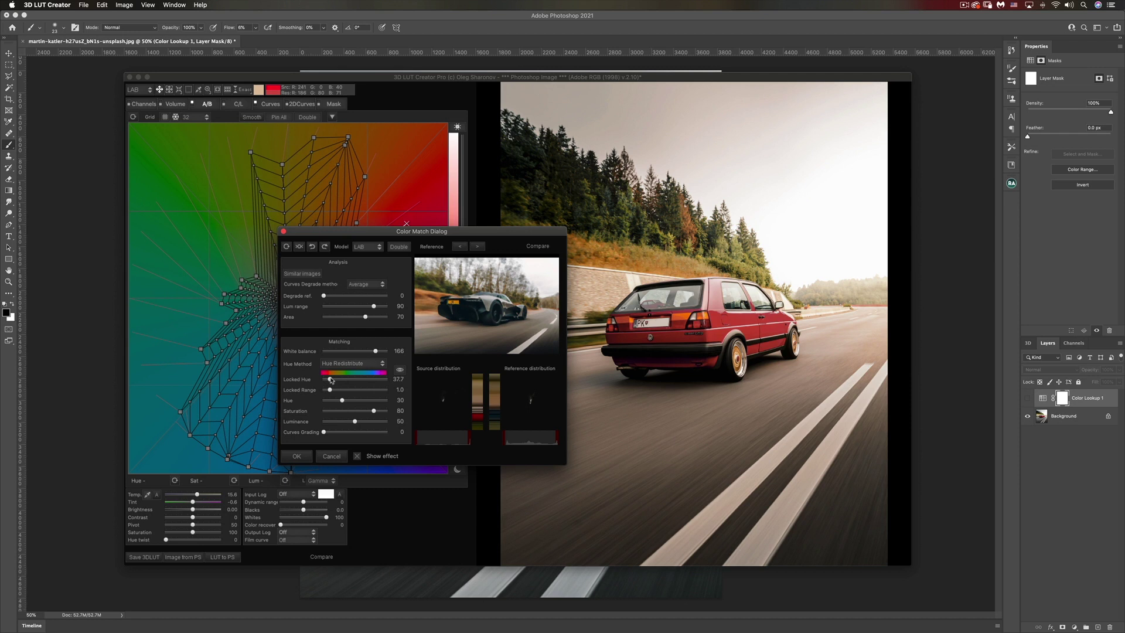
drag(331, 380, 330, 380)
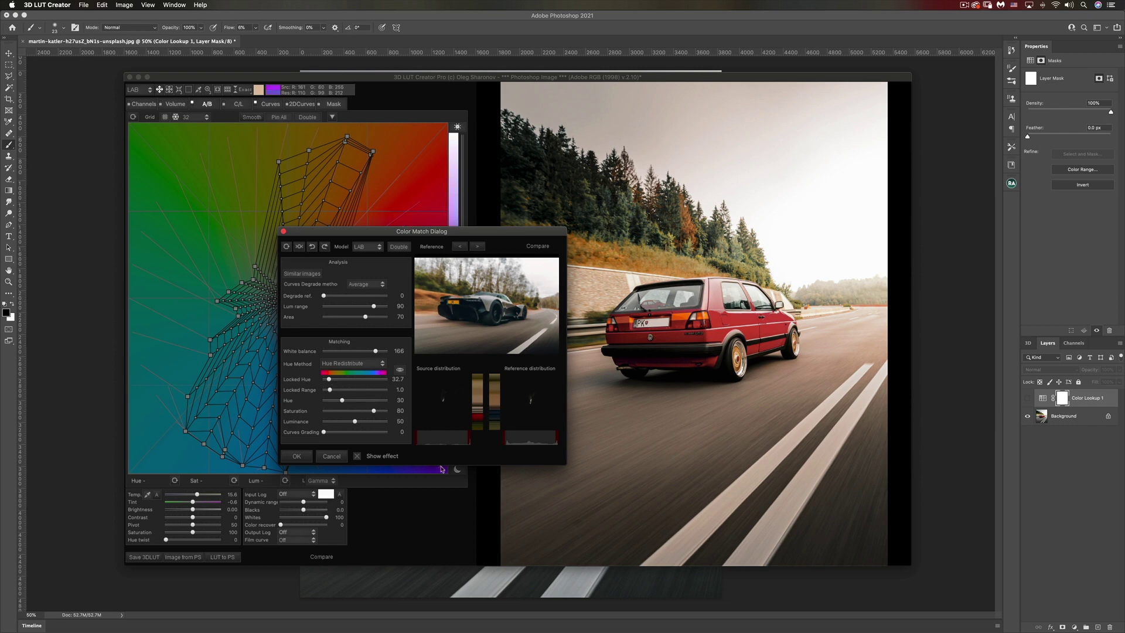
click(297, 456)
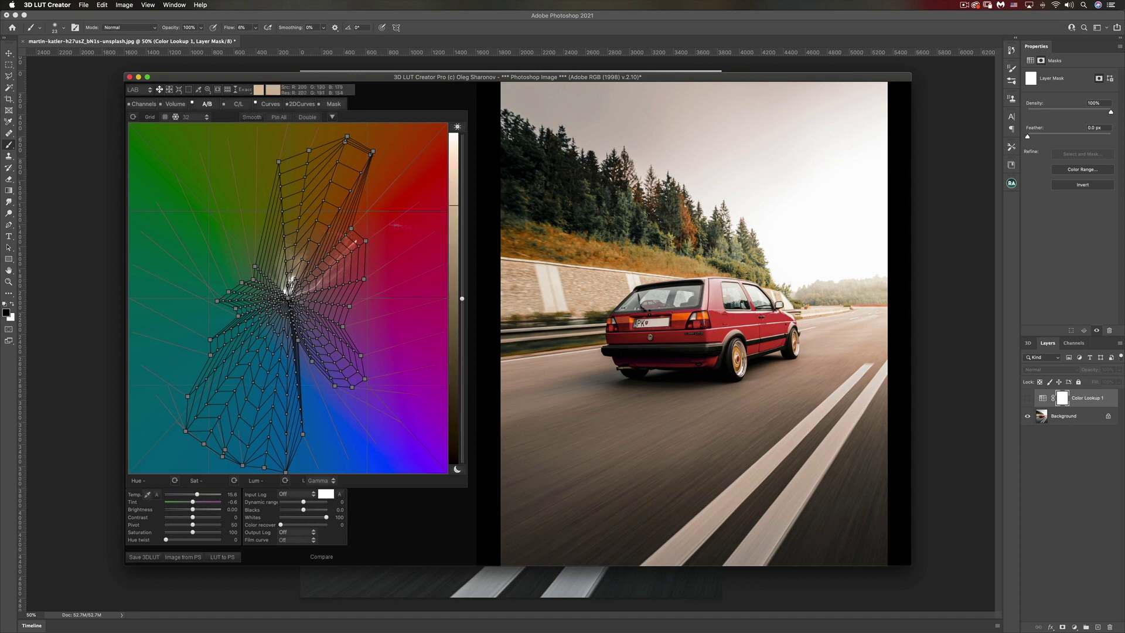
Push the red-orange grid point outward, set contrast to 2, and send the grade to Photoshop.
drag(366, 242, 383, 224)
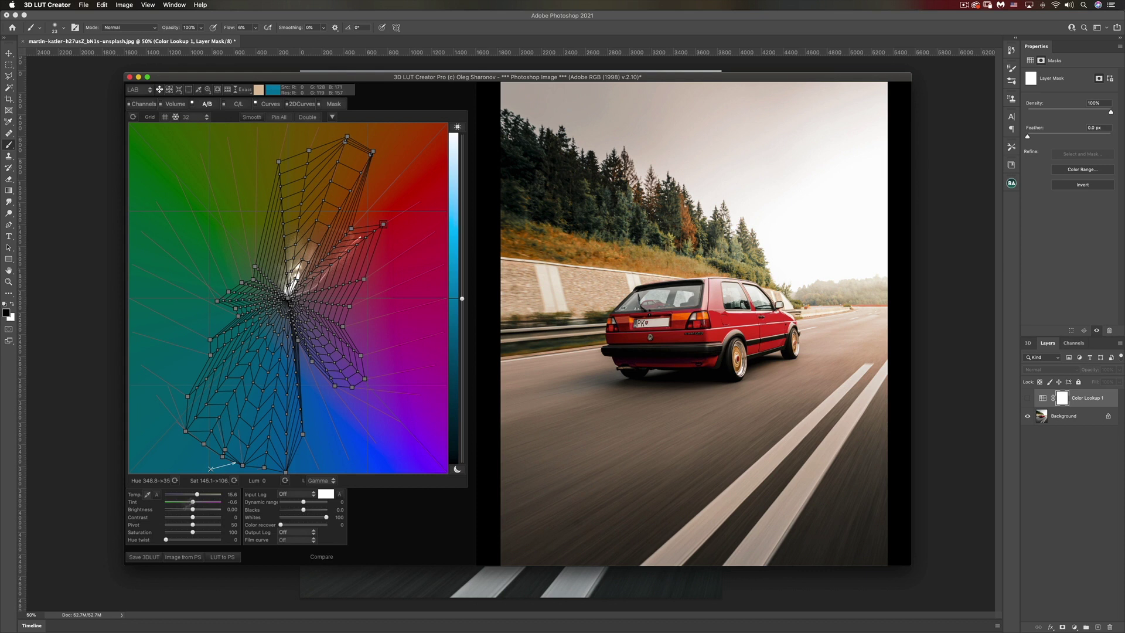
drag(194, 520, 195, 520)
click(217, 557)
Compare the new 3DLutCreator grade on and off, then start saving it as a 3D LUT.
click(1027, 400)
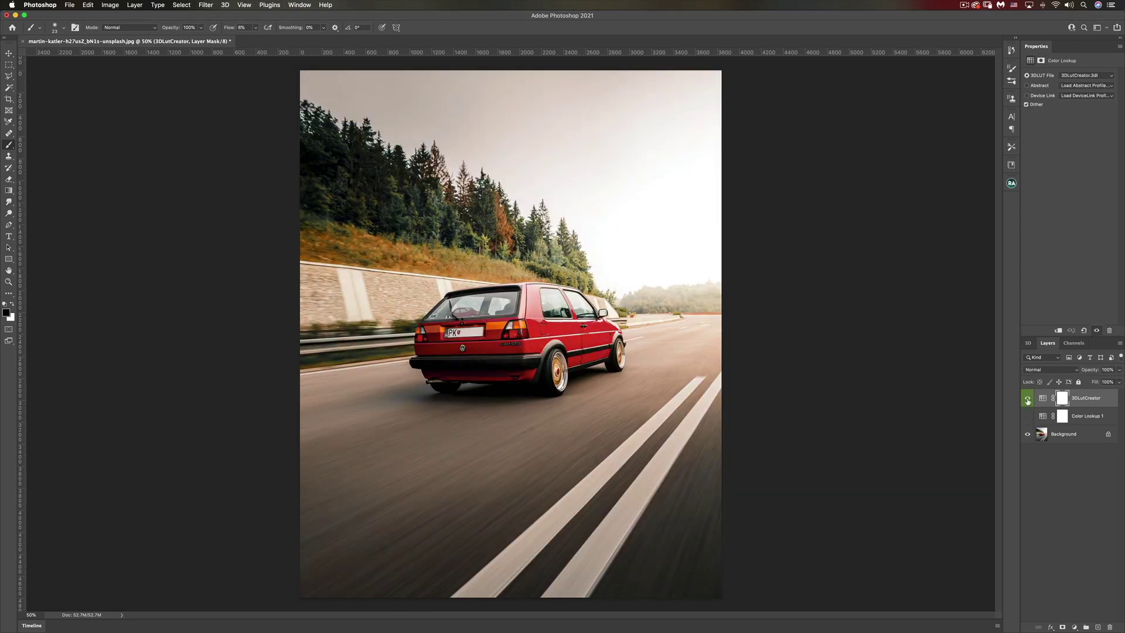
click(1027, 401)
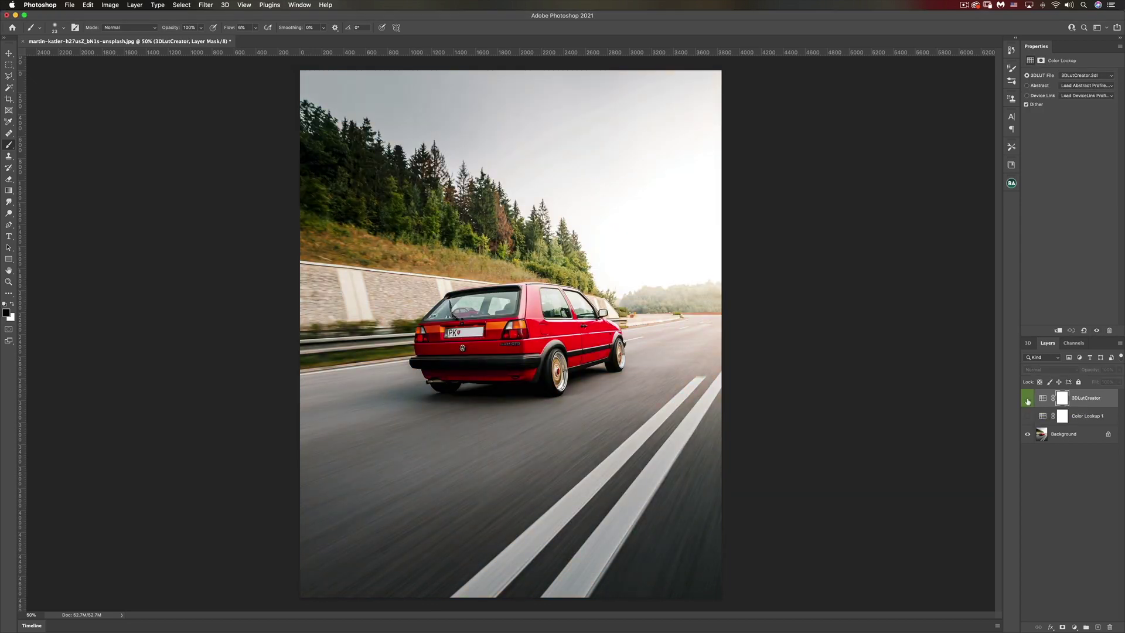
click(1027, 400)
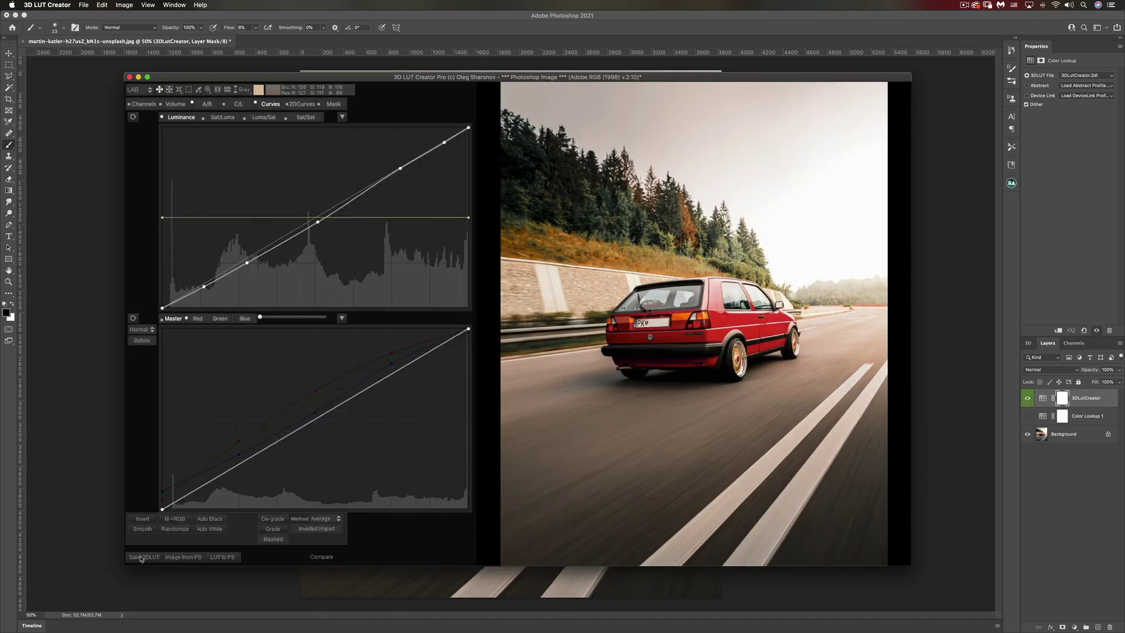
click(140, 559)
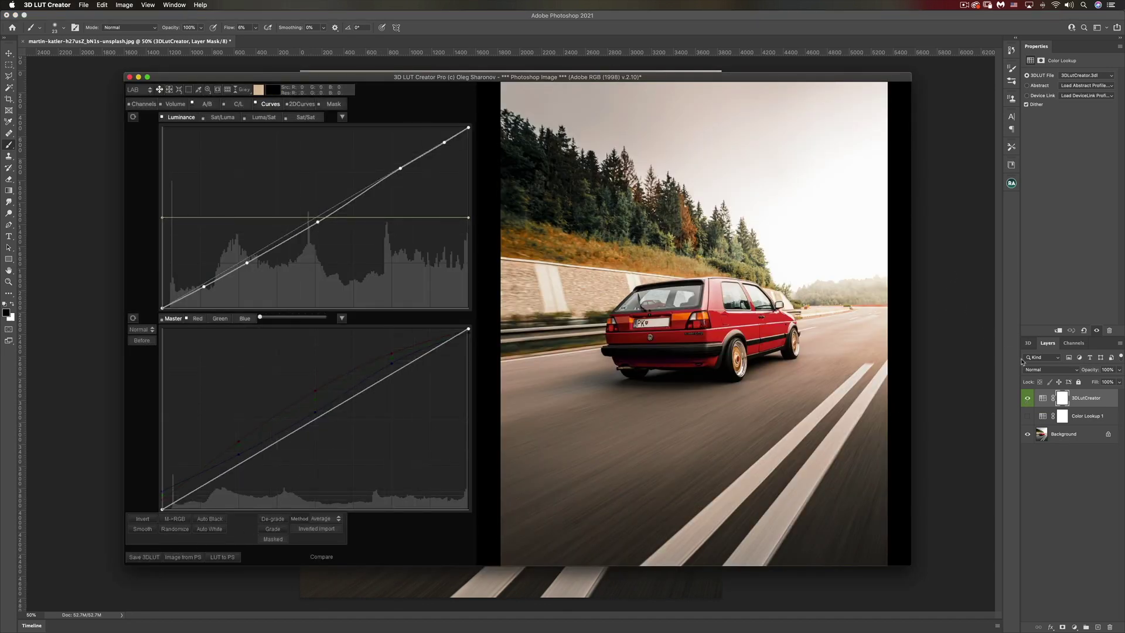